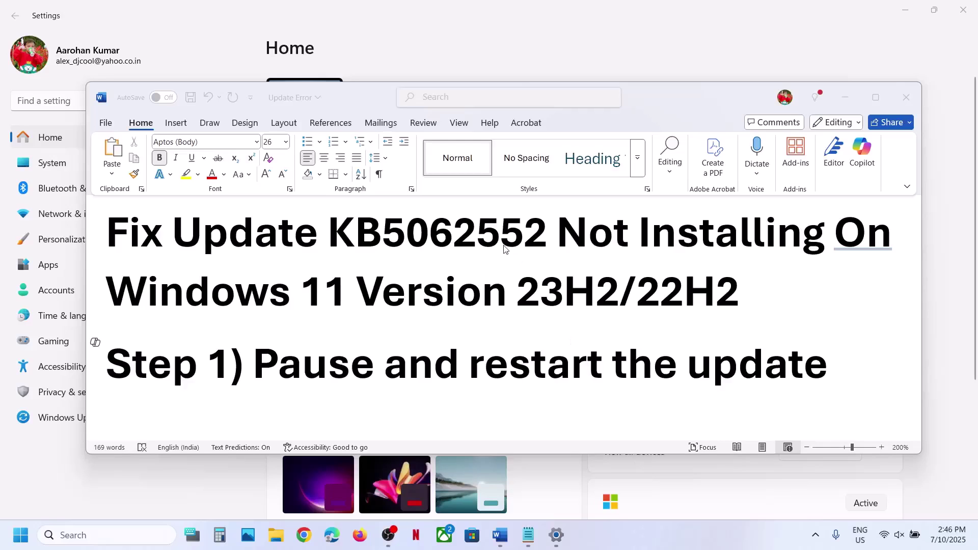
Highlight the KB5062552 title and the Step 1 'Pause and restart the' instruction in the Word notes
{"action": "left_click", "coordinate": [486, 248]}
{"action": "double_click", "coordinate": [486, 249]}
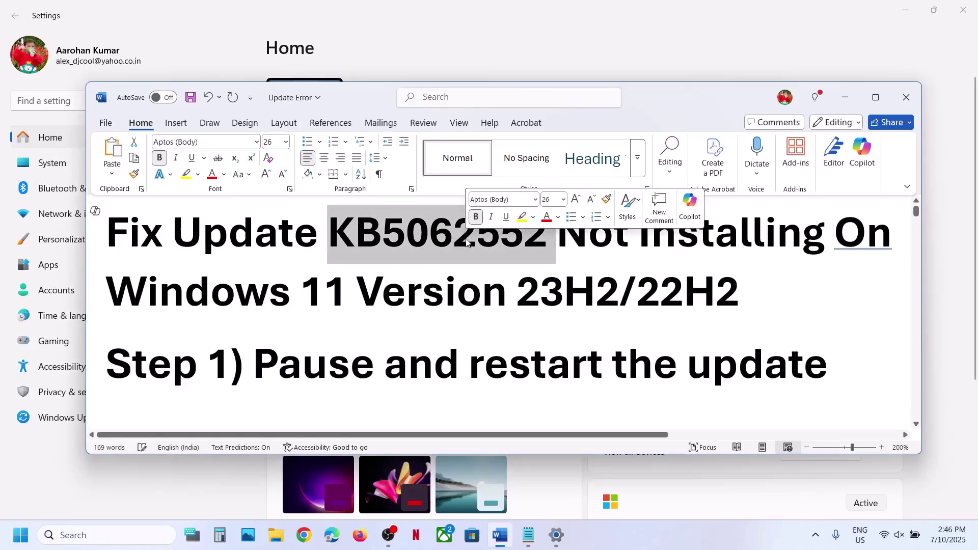
{"action": "left_click", "coordinate": [404, 250]}
{"action": "left_click_drag", "start_coordinate": [338, 238], "coordinate": [543, 243]}
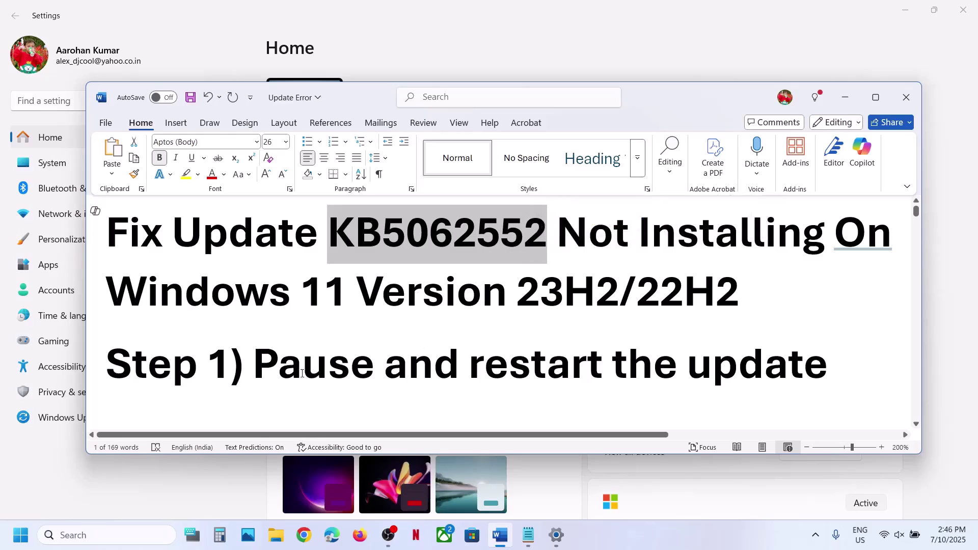
{"action": "left_click_drag", "start_coordinate": [253, 366], "coordinate": [682, 368]}
Pause Windows updates for 1 week (until 7/17/2025), then resume them to start a fresh check
{"action": "left_click", "coordinate": [640, 40]}
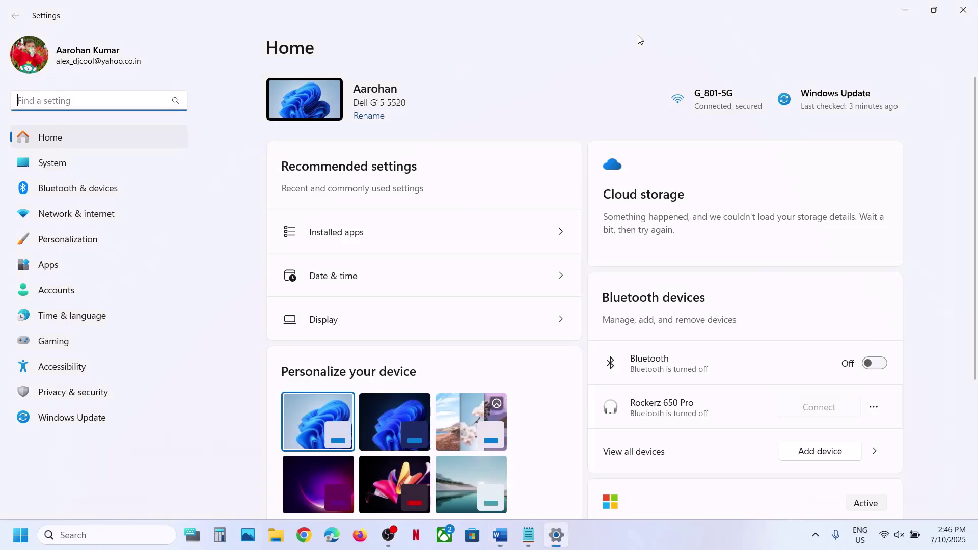
{"action": "left_click", "coordinate": [77, 417]}
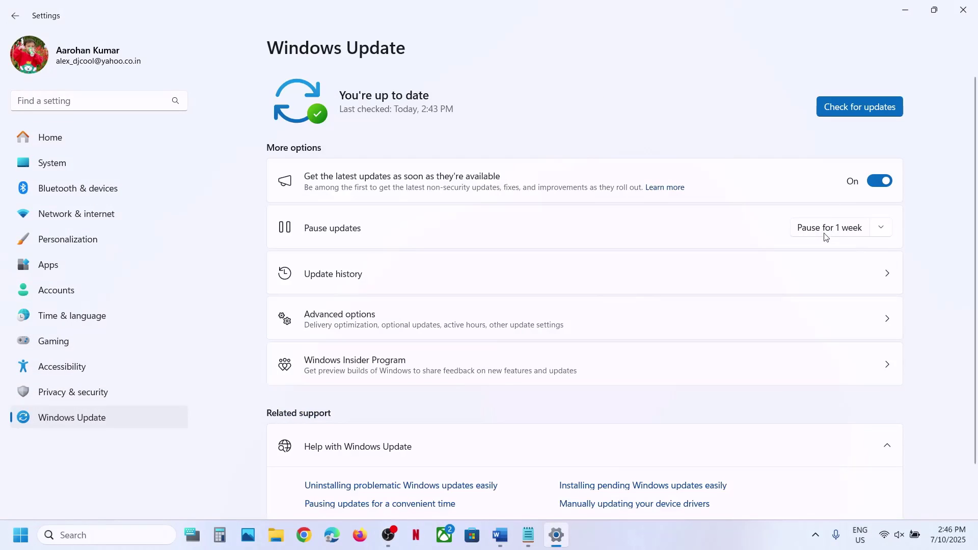
{"action": "left_click", "coordinate": [822, 235]}
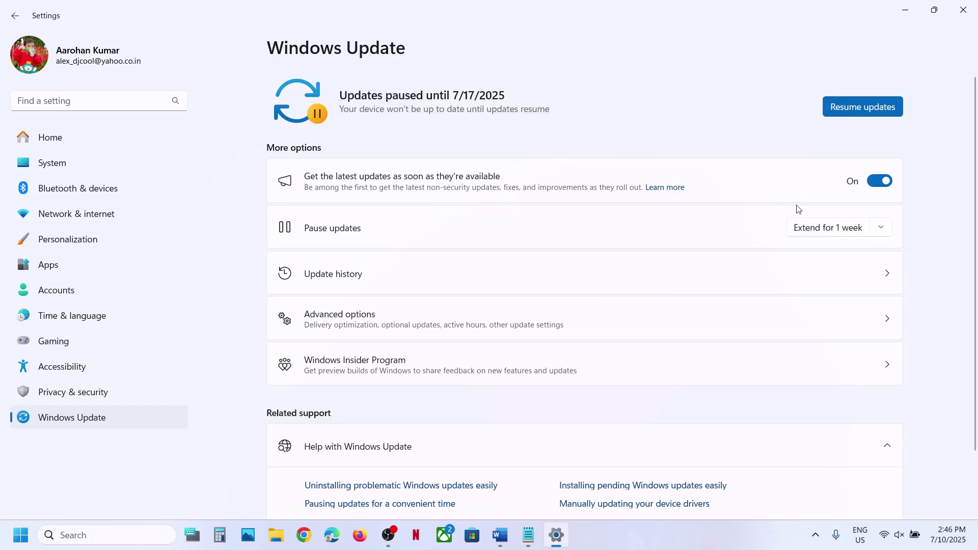
{"action": "left_click", "coordinate": [851, 111]}
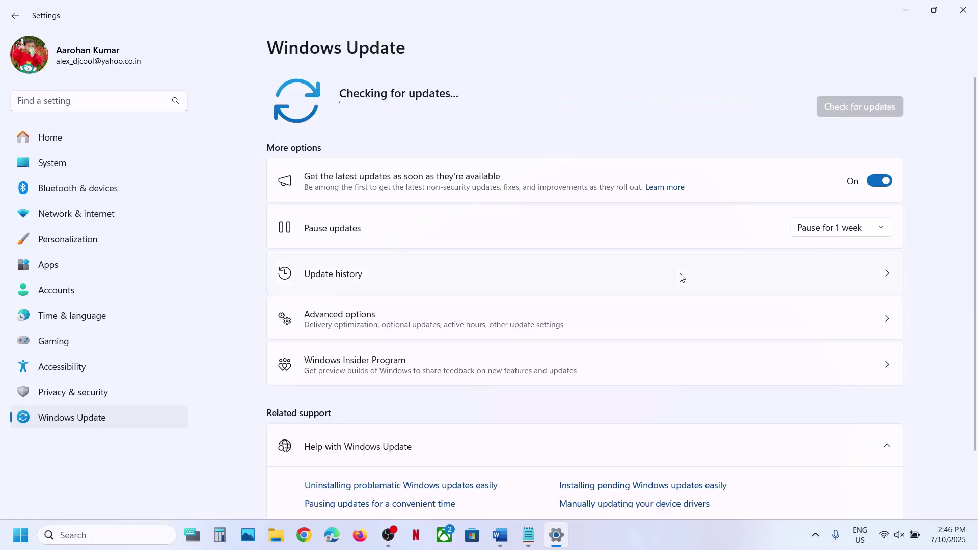
Highlight the Step 2 'Start App Readiness Service' instruction in the Word notes
{"action": "key", "text": "alt+Tab"}
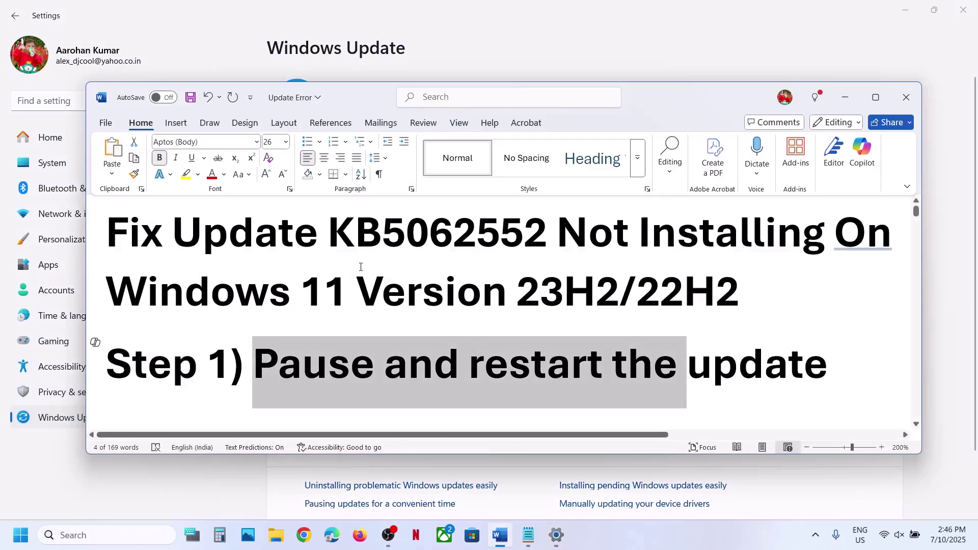
{"action": "scroll", "coordinate": [360, 268], "scroll_direction": "down", "scroll_amount": 5}
{"action": "left_click_drag", "start_coordinate": [285, 297], "coordinate": [818, 300]}
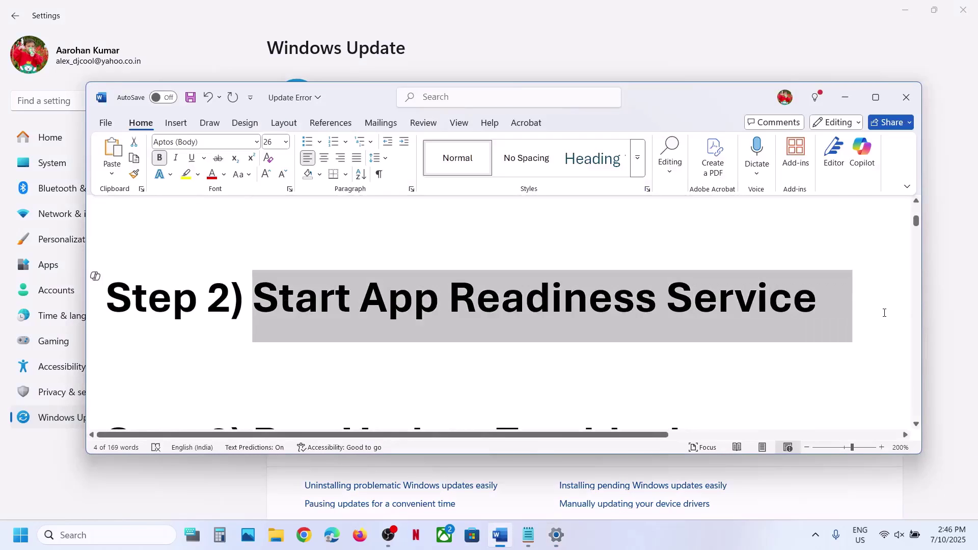
{"action": "left_click", "coordinate": [650, 19]}
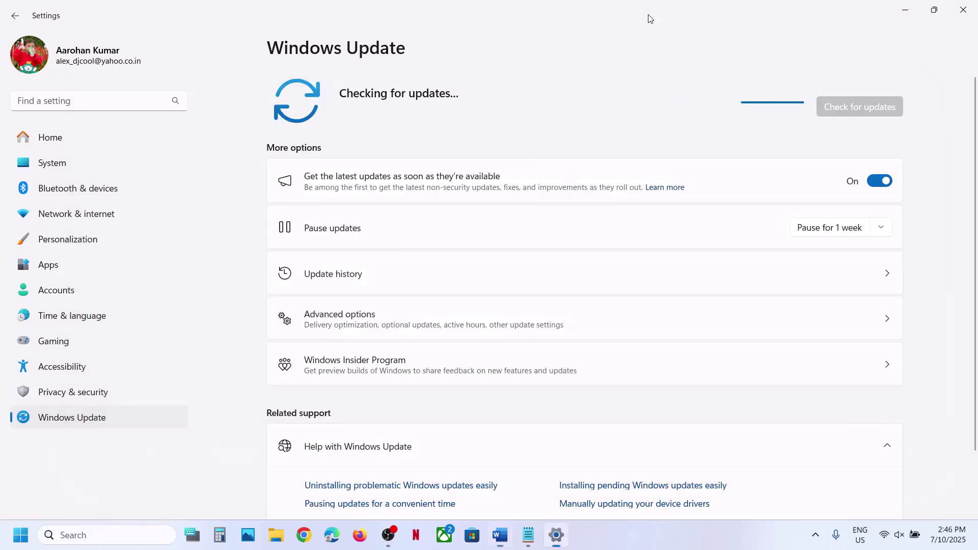
Open the Services console from a Windows search for 'services' and maximize it
{"action": "left_click", "coordinate": [120, 535]}
{"action": "type", "text": "services"}
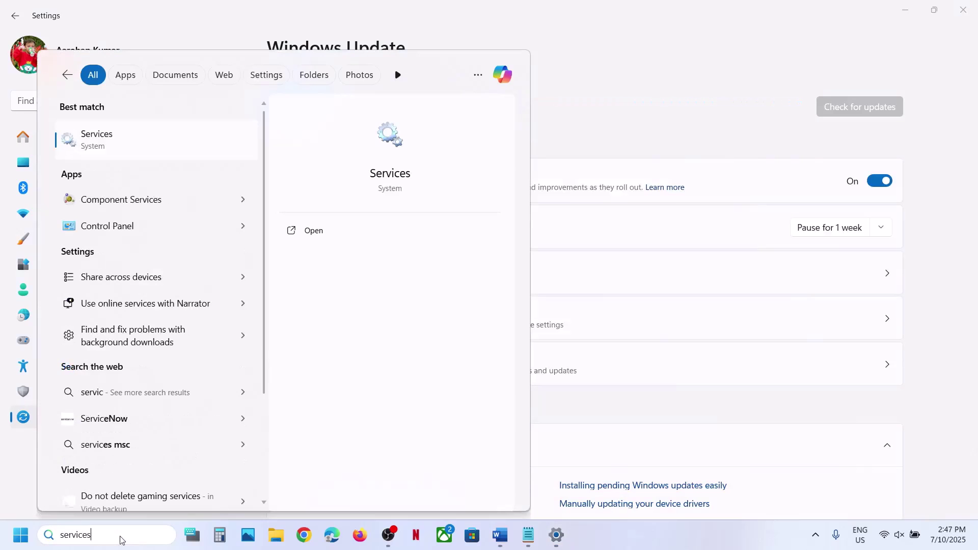
{"action": "key", "text": "Escape"}
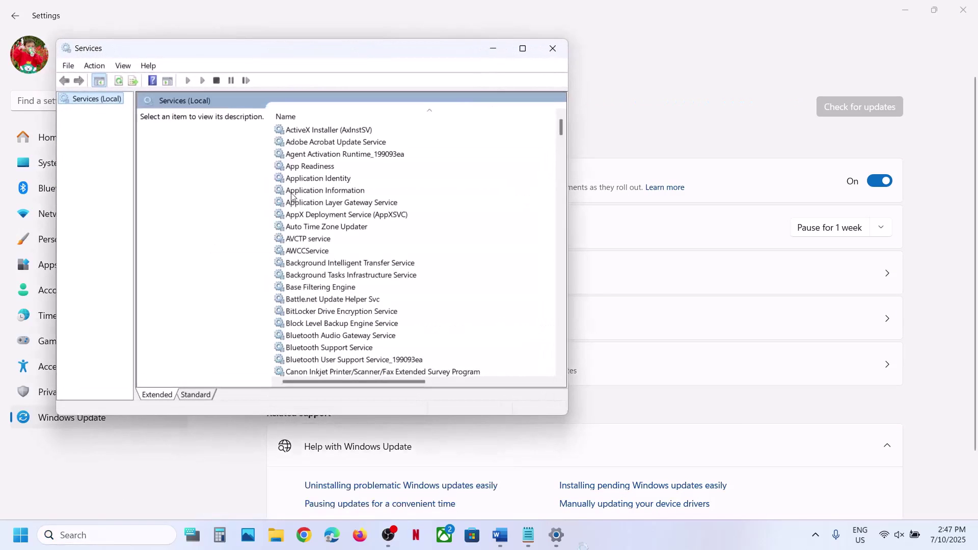
{"action": "left_click", "coordinate": [525, 47]}
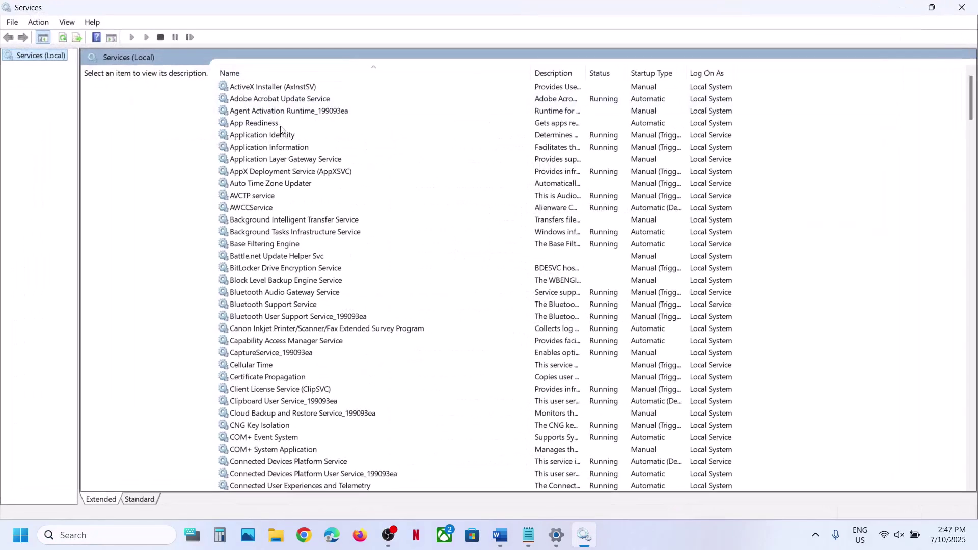
Set the App Readiness service's startup type to Automatic and start it
{"action": "left_click", "coordinate": [275, 123]}
{"action": "double_click", "coordinate": [335, 128]}
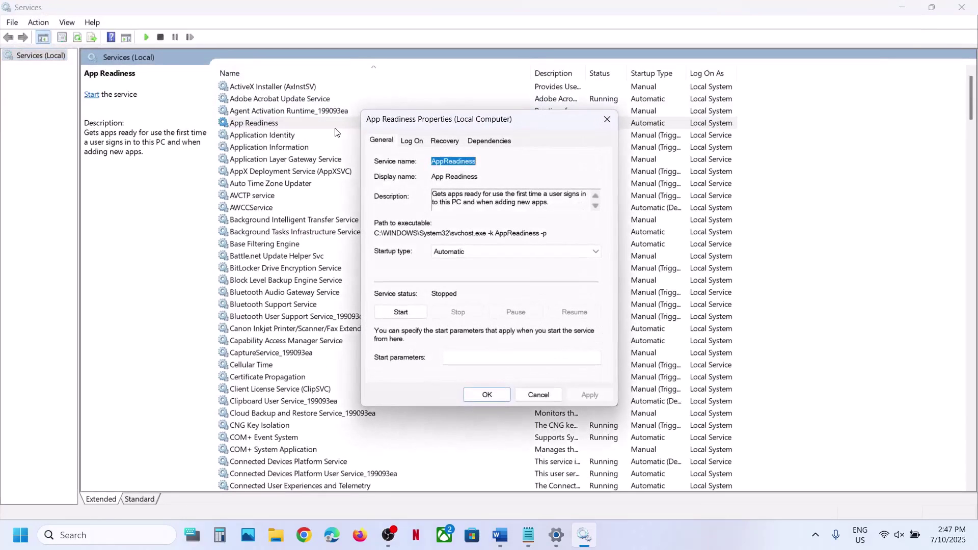
{"action": "left_click", "coordinate": [462, 252]}
{"action": "left_click", "coordinate": [459, 271]}
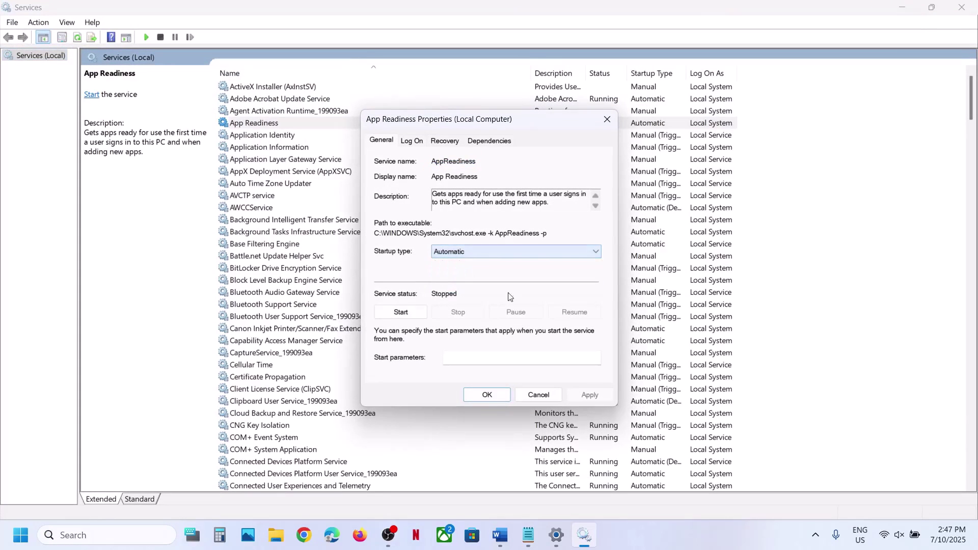
{"action": "left_click", "coordinate": [585, 400]}
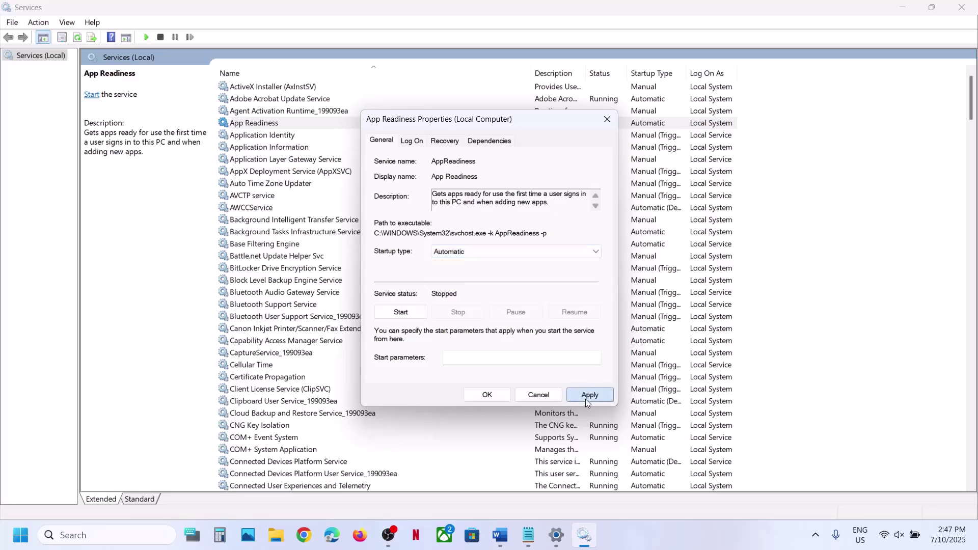
{"action": "left_click", "coordinate": [410, 313]}
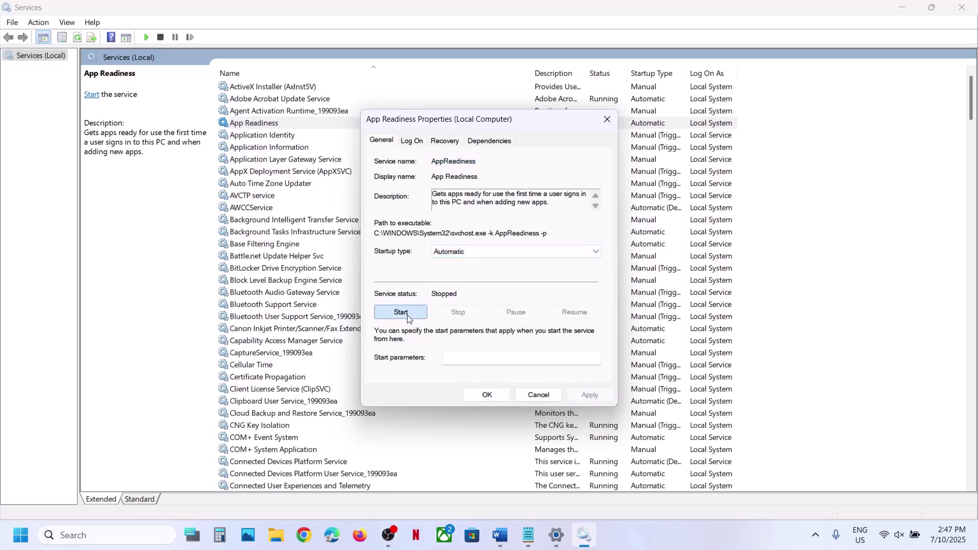
{"action": "left_click", "coordinate": [499, 395]}
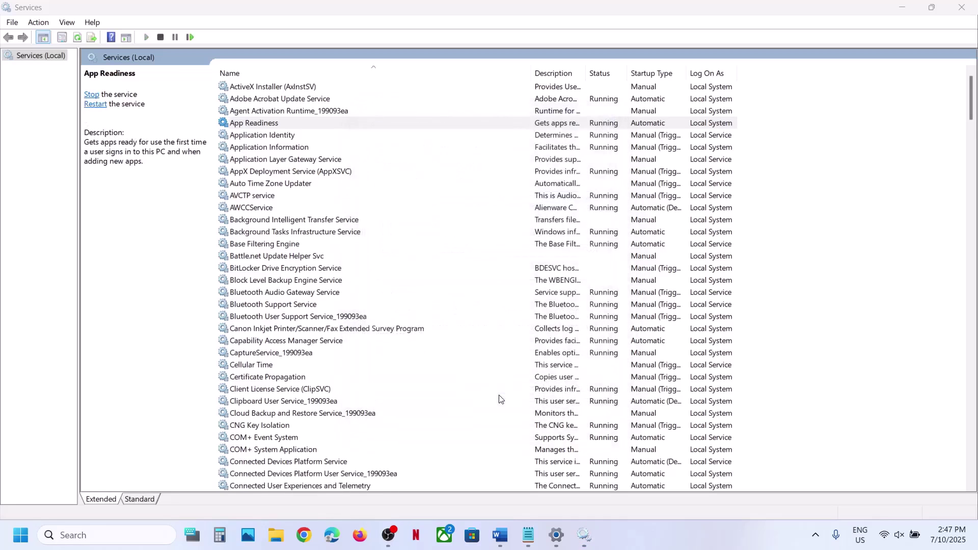
Highlight the Step 3 'Run Update Troubleshooter' heading in the Word notes
{"action": "left_click", "coordinate": [500, 548]}
{"action": "scroll", "coordinate": [357, 291], "scroll_direction": "down", "scroll_amount": 3}
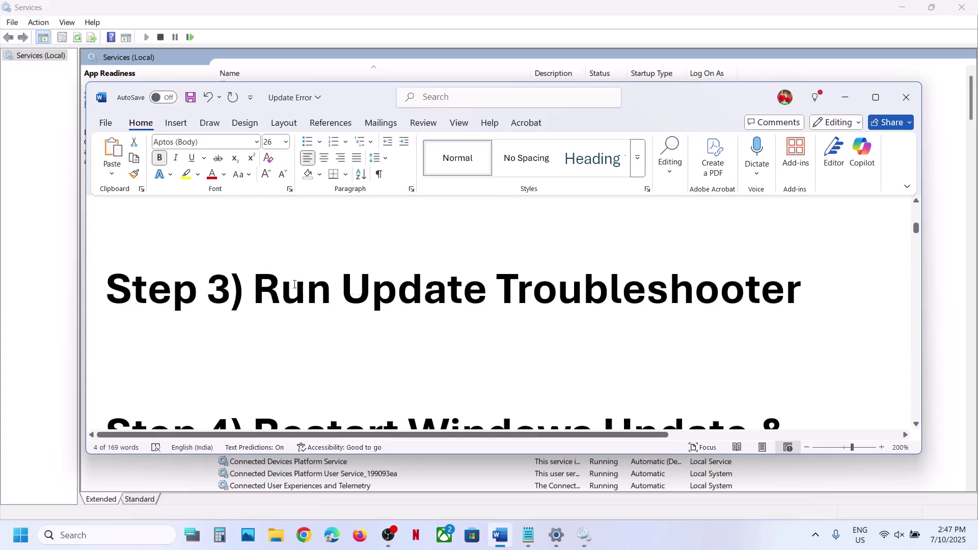
{"action": "left_click_drag", "start_coordinate": [294, 285], "coordinate": [802, 290]}
{"action": "key", "text": "alt+Tab"}
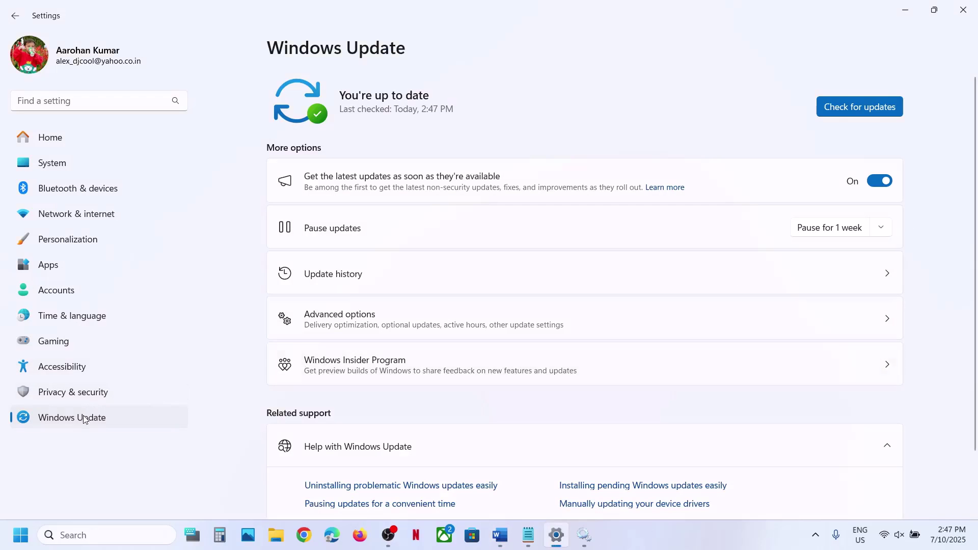
Go to System > Troubleshoot > Other troubleshooters and run the Windows Update troubleshooter
{"action": "left_click", "coordinate": [63, 170]}
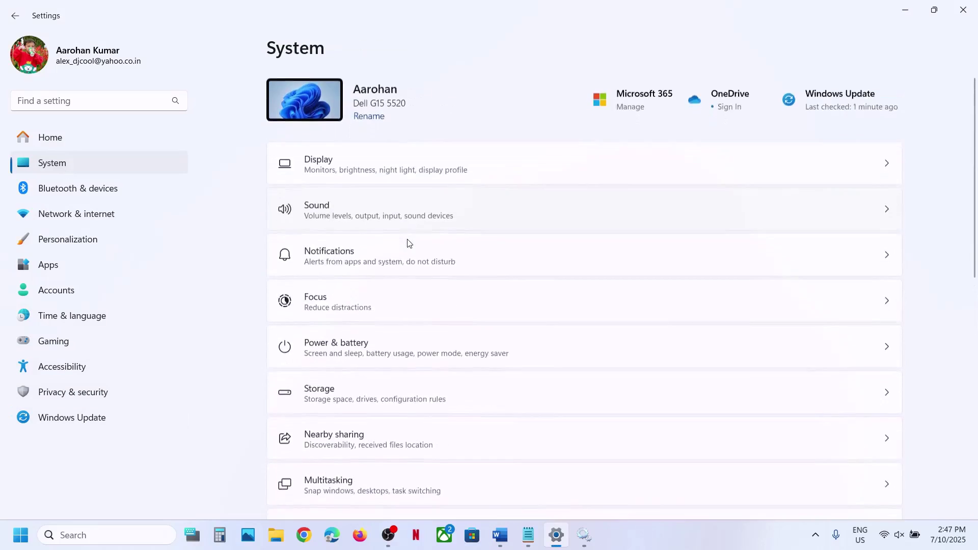
{"action": "scroll", "coordinate": [406, 242], "scroll_direction": "down", "scroll_amount": 4}
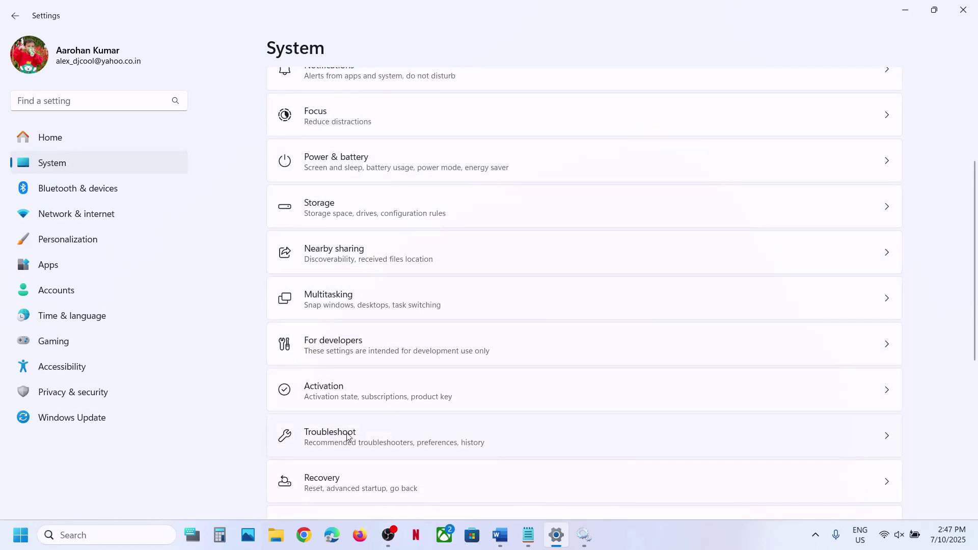
{"action": "left_click", "coordinate": [347, 437]}
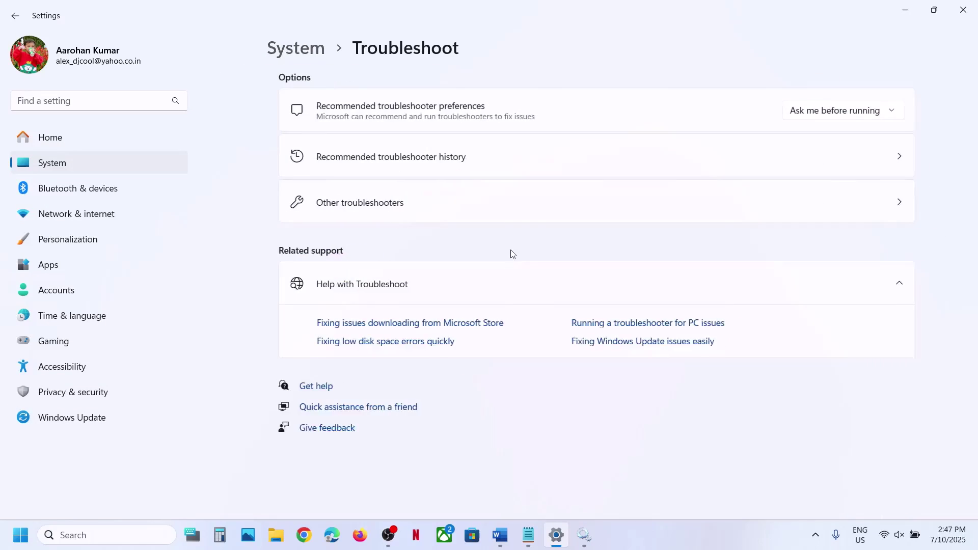
{"action": "left_click", "coordinate": [405, 203]}
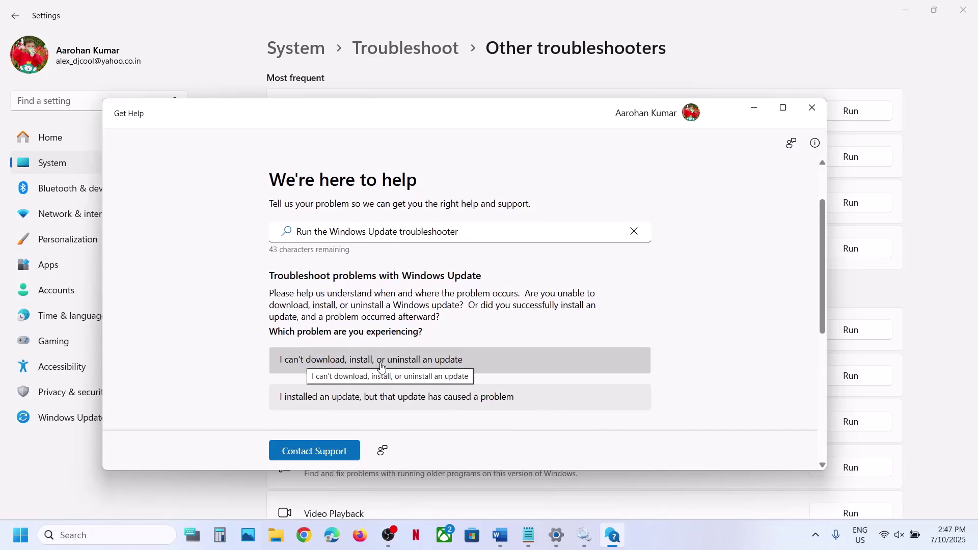
Choose 'I can't download, install, or uninstall an update' and allow the automated diagnostic to run
{"action": "left_click", "coordinate": [402, 366]}
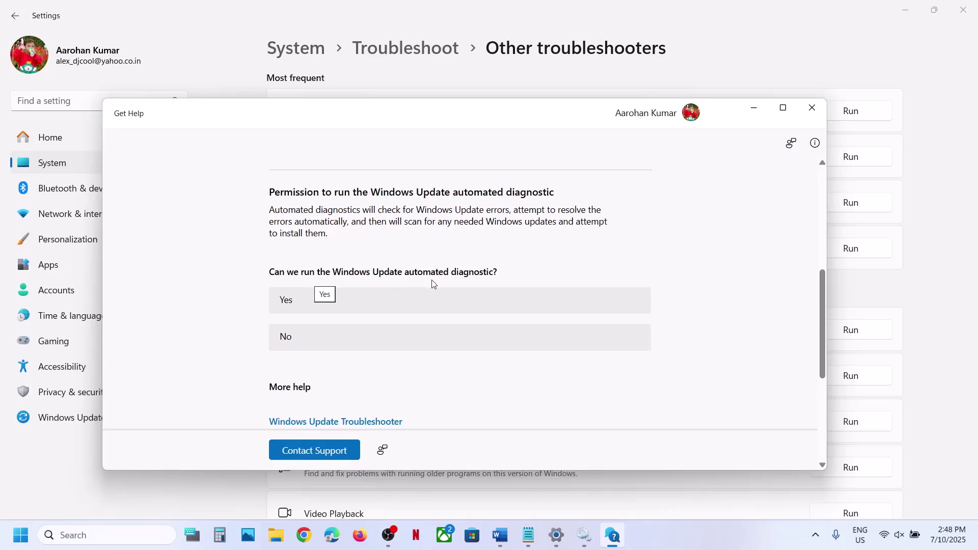
{"action": "left_click", "coordinate": [387, 306]}
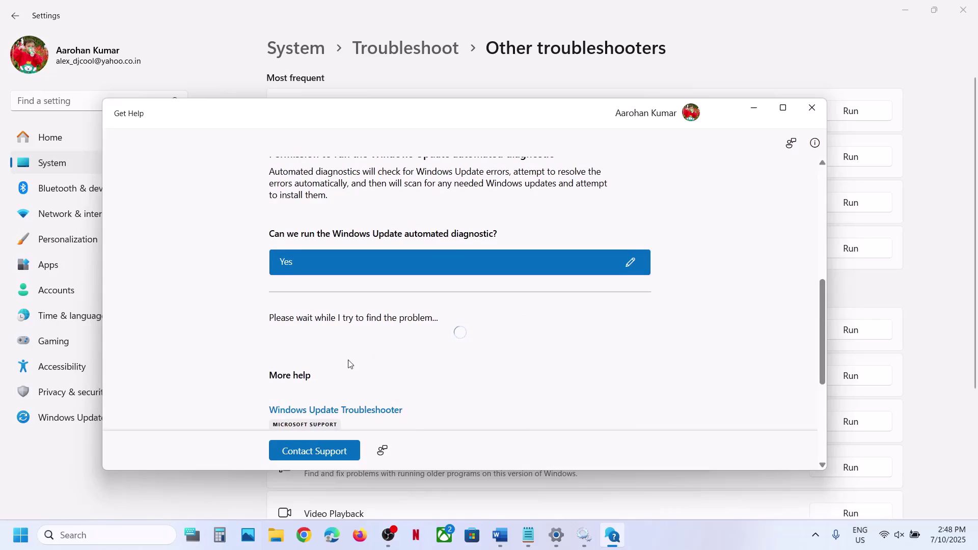
Highlight the Step 4 heading about restarting Windows Update and BITS in the Word notes
{"action": "left_click", "coordinate": [503, 539]}
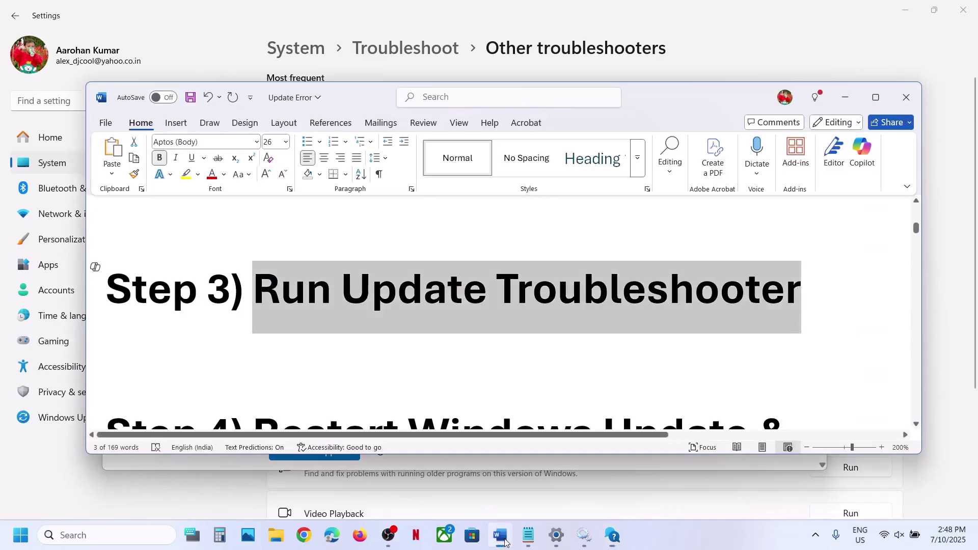
{"action": "scroll", "coordinate": [420, 300], "scroll_direction": "down", "scroll_amount": 3}
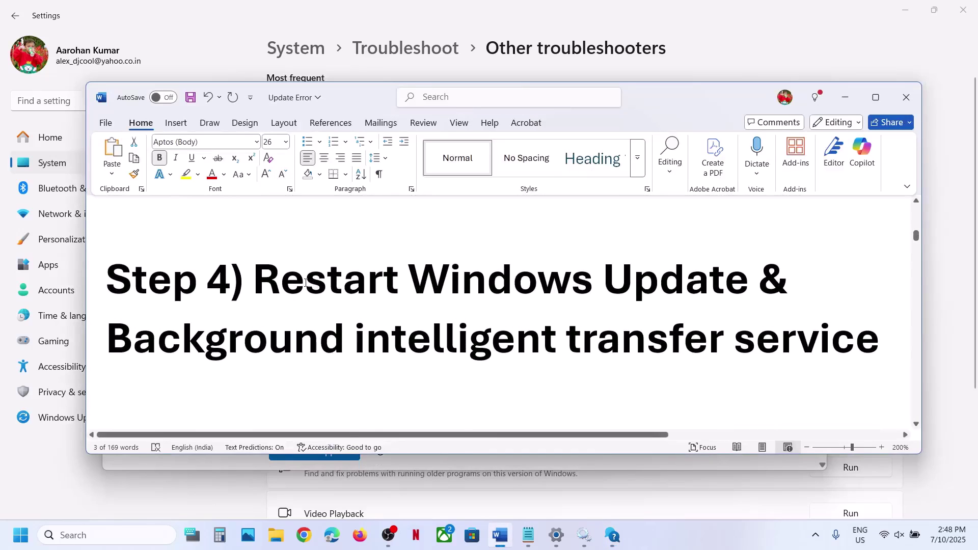
{"action": "left_click_drag", "start_coordinate": [305, 283], "coordinate": [810, 347]}
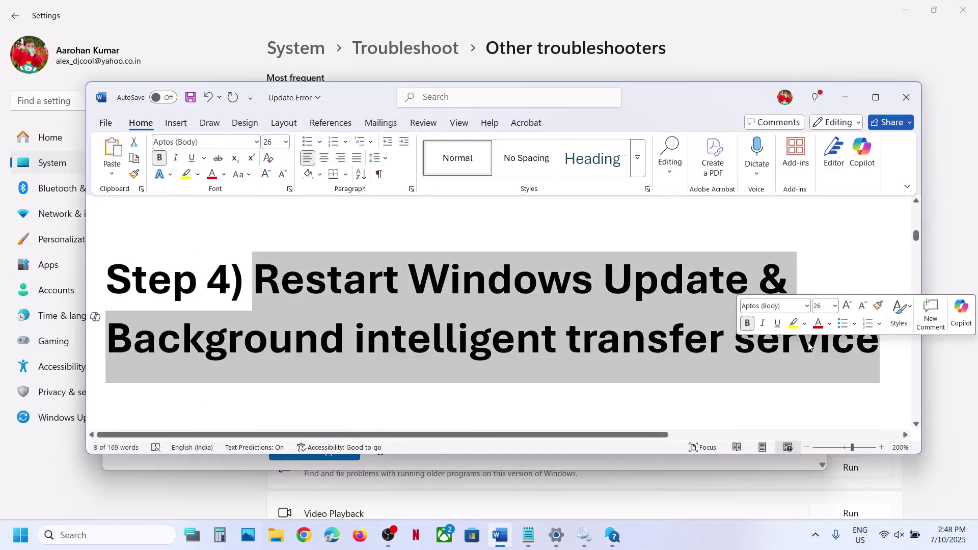
Launch the Services app by searching for 'services'
{"action": "left_click", "coordinate": [146, 536]}
{"action": "type", "text": "se"}
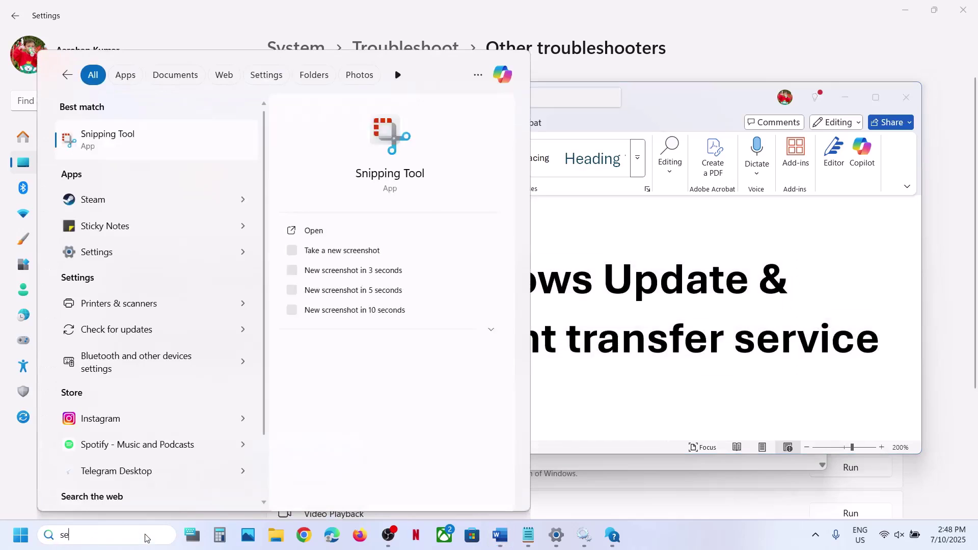
{"action": "type", "text": "rvices"}
{"action": "key", "text": "Return"}
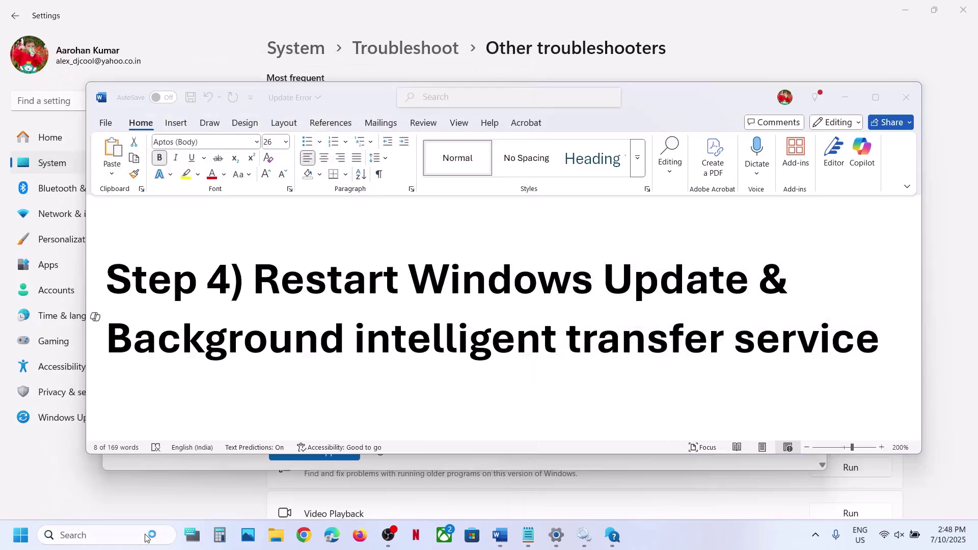
Set the Windows Update service's startup type to Automatic in maximized Services
{"action": "left_click", "coordinate": [348, 299]}
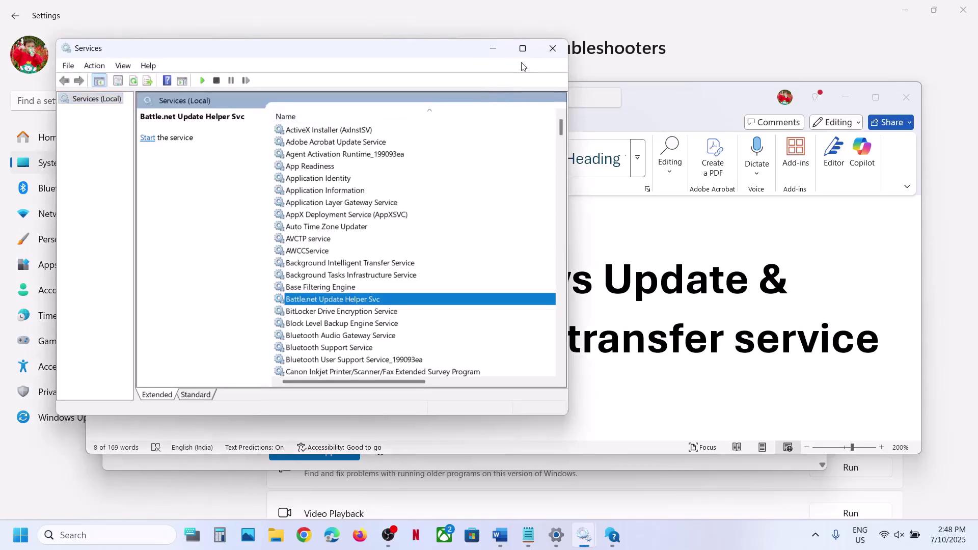
{"action": "left_click", "coordinate": [522, 49]}
{"action": "key", "text": "w"}
{"action": "scroll", "coordinate": [401, 314], "scroll_direction": "down", "scroll_amount": 6}
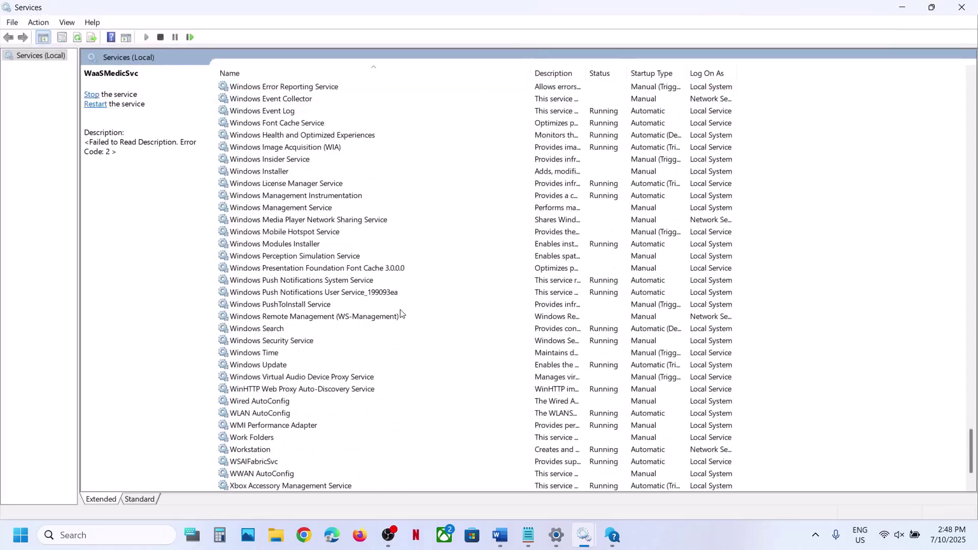
{"action": "left_click", "coordinate": [270, 367]}
{"action": "double_click", "coordinate": [308, 368]}
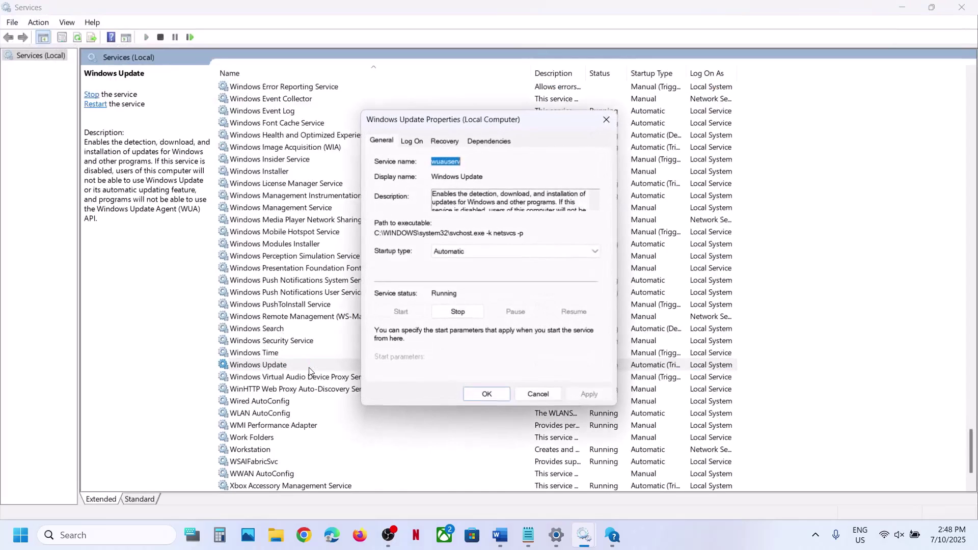
{"action": "left_click", "coordinate": [479, 251]}
{"action": "left_click", "coordinate": [467, 276]}
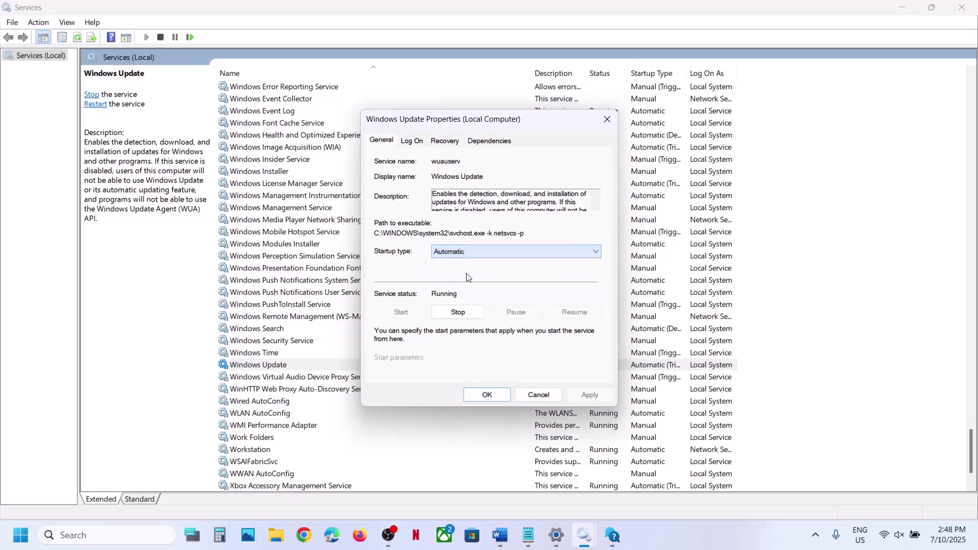
{"action": "left_click", "coordinate": [589, 395]}
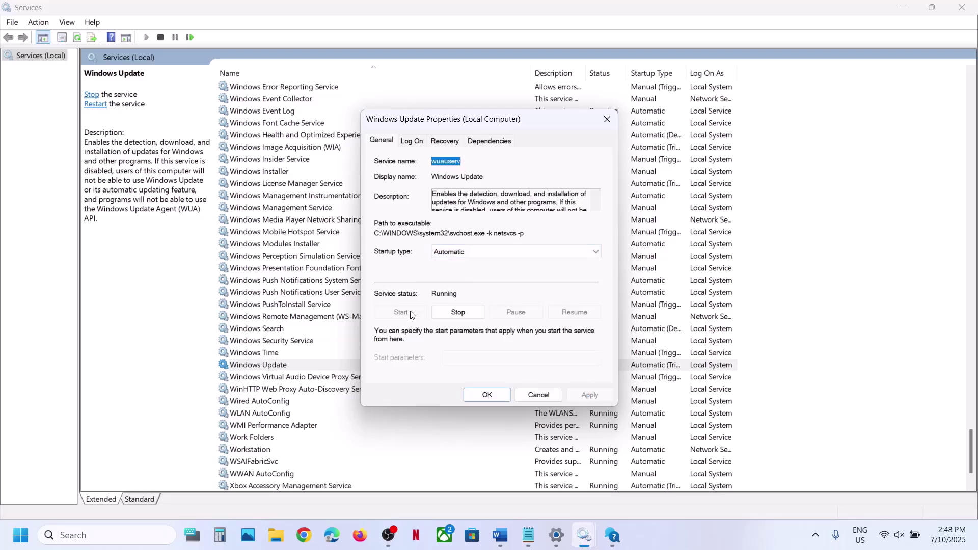
{"action": "left_click", "coordinate": [487, 395]}
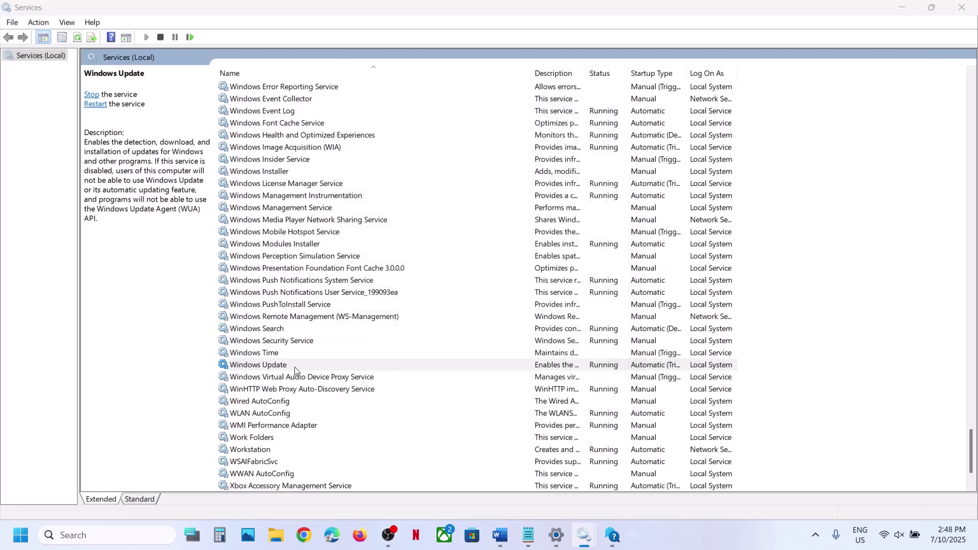
Restart the Windows Update service, then scroll up to Background Intelligent Transfer Service
{"action": "right_click", "coordinate": [295, 367]}
{"action": "left_click", "coordinate": [346, 433]}
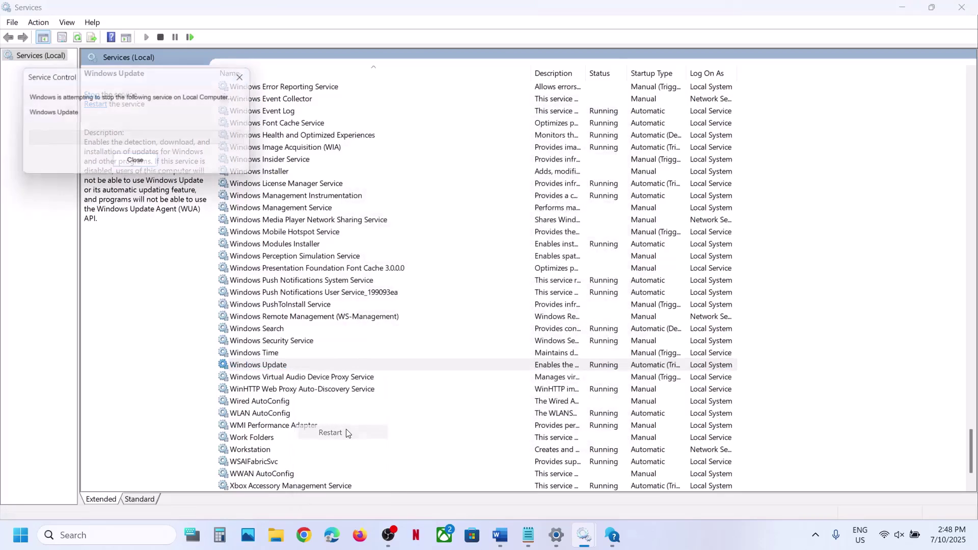
{"action": "left_click", "coordinate": [333, 280]}
{"action": "key", "text": "Home"}
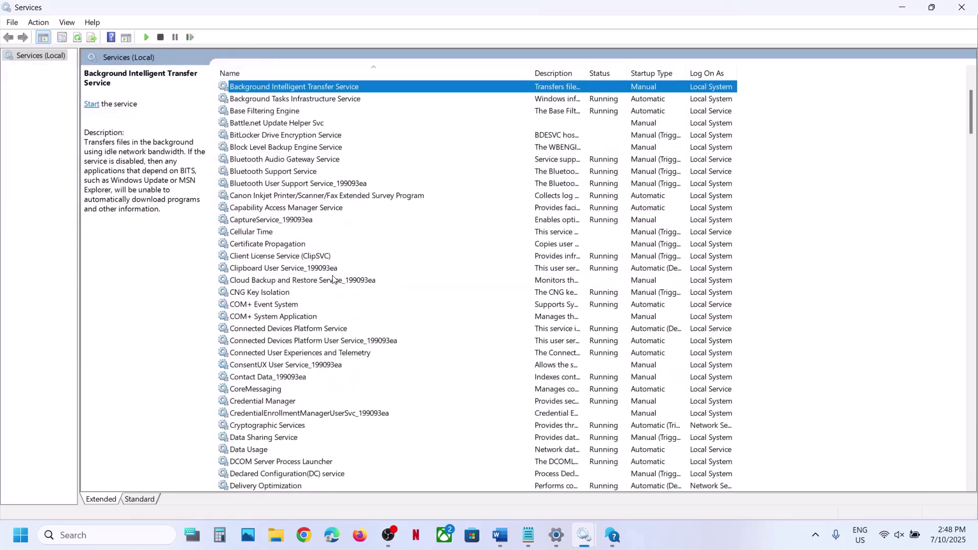
{"action": "scroll", "coordinate": [332, 279], "scroll_direction": "up", "scroll_amount": 4}
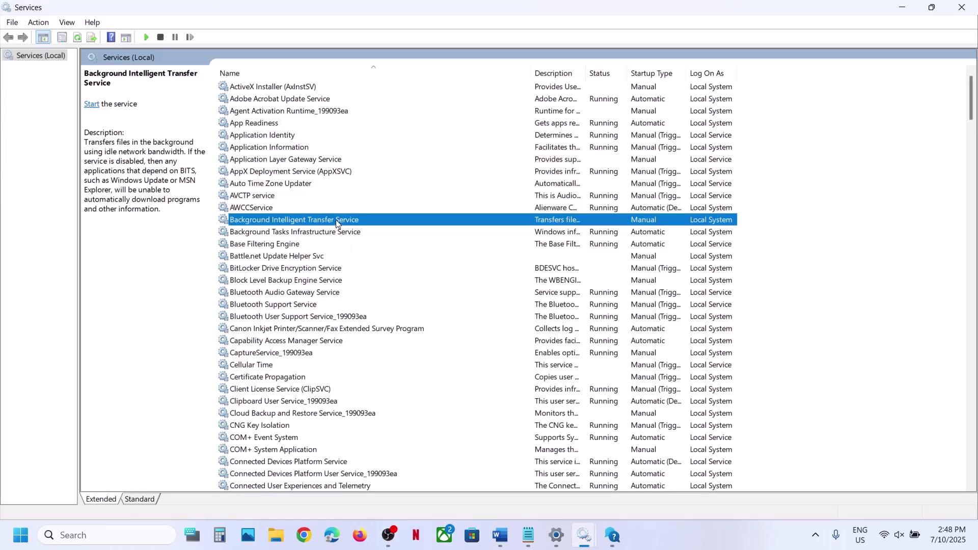
Set Background Intelligent Transfer Service to Automatic, start it, then restart it
{"action": "double_click", "coordinate": [335, 219]}
{"action": "left_click", "coordinate": [476, 252]}
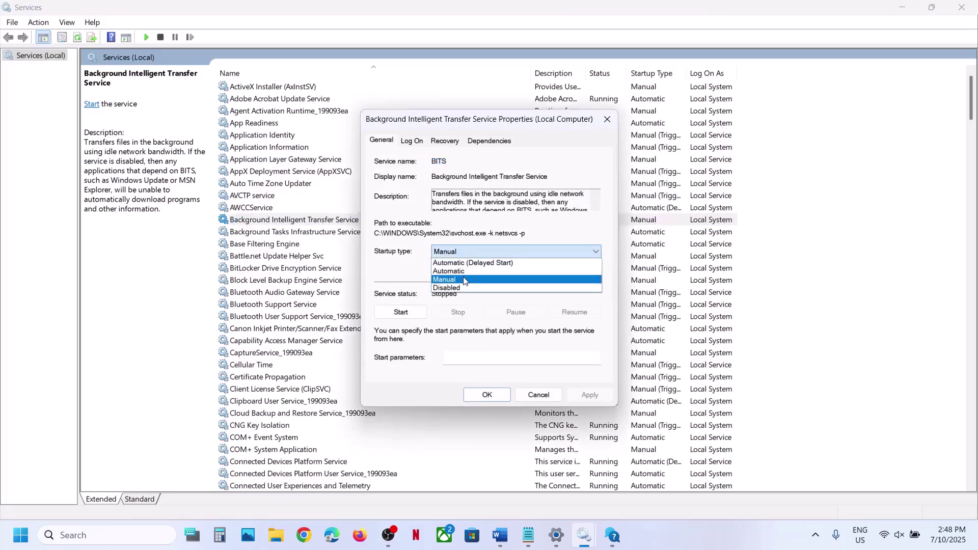
{"action": "left_click", "coordinate": [465, 271]}
{"action": "left_click", "coordinate": [586, 395]}
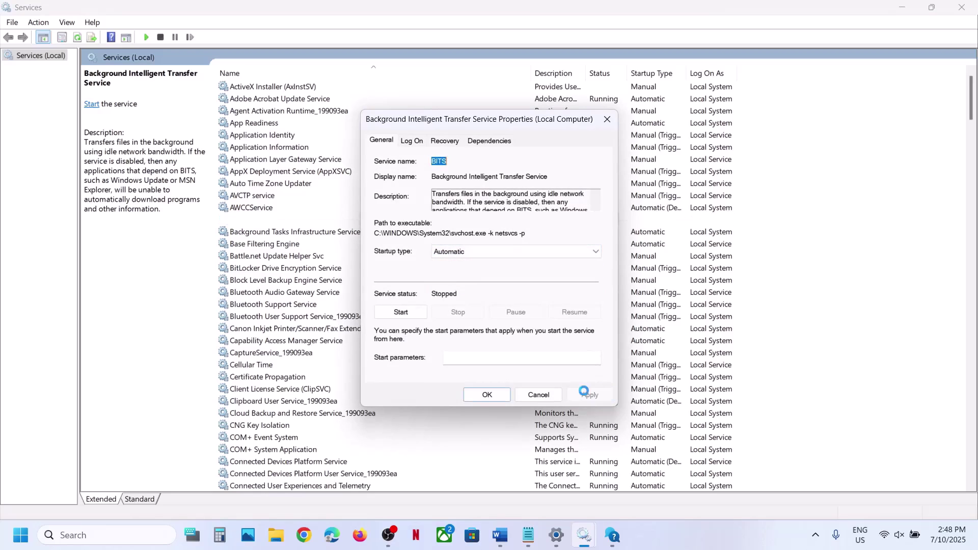
{"action": "left_click", "coordinate": [405, 312]}
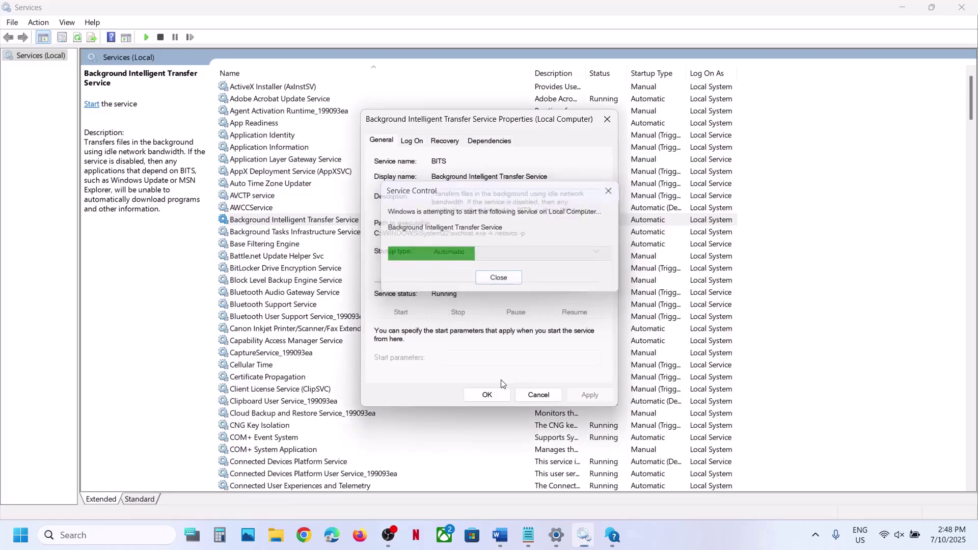
{"action": "left_click", "coordinate": [488, 396]}
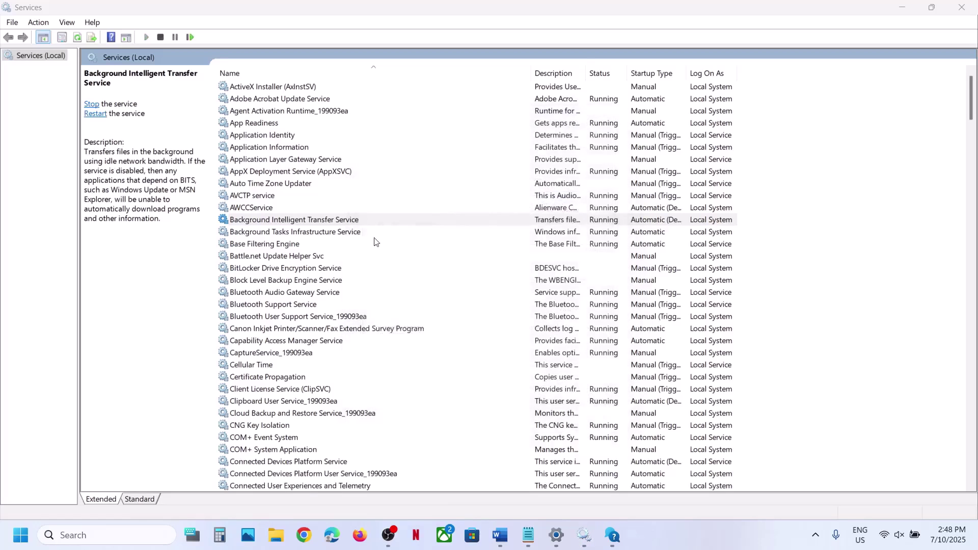
{"action": "right_click", "coordinate": [285, 220]}
{"action": "left_click", "coordinate": [321, 285]}
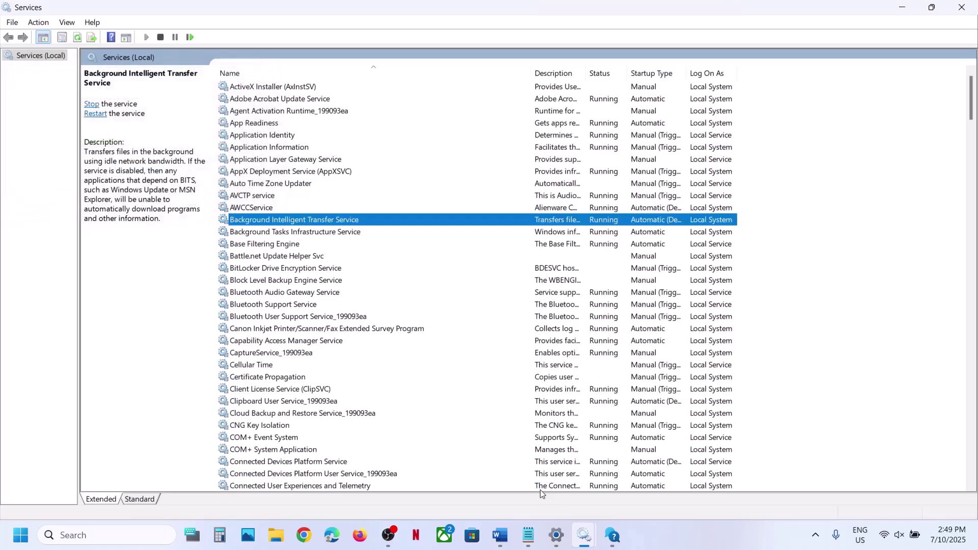
{"action": "left_click", "coordinate": [500, 535]}
{"action": "scroll", "coordinate": [380, 345], "scroll_direction": "down", "scroll_amount": 10}
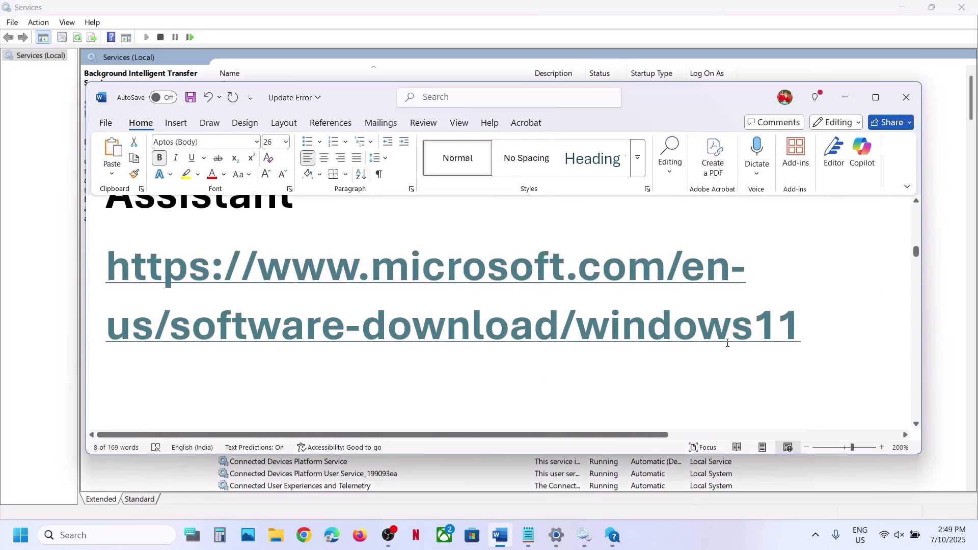
{"action": "left_click_drag", "start_coordinate": [829, 338], "coordinate": [93, 298]}
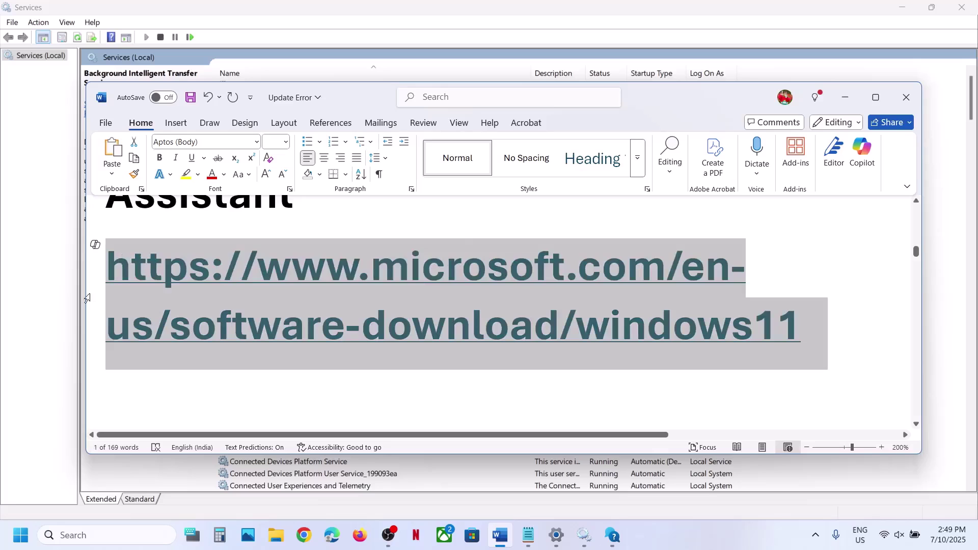
{"action": "right_click", "coordinate": [320, 300]}
{"action": "left_click", "coordinate": [365, 261]}
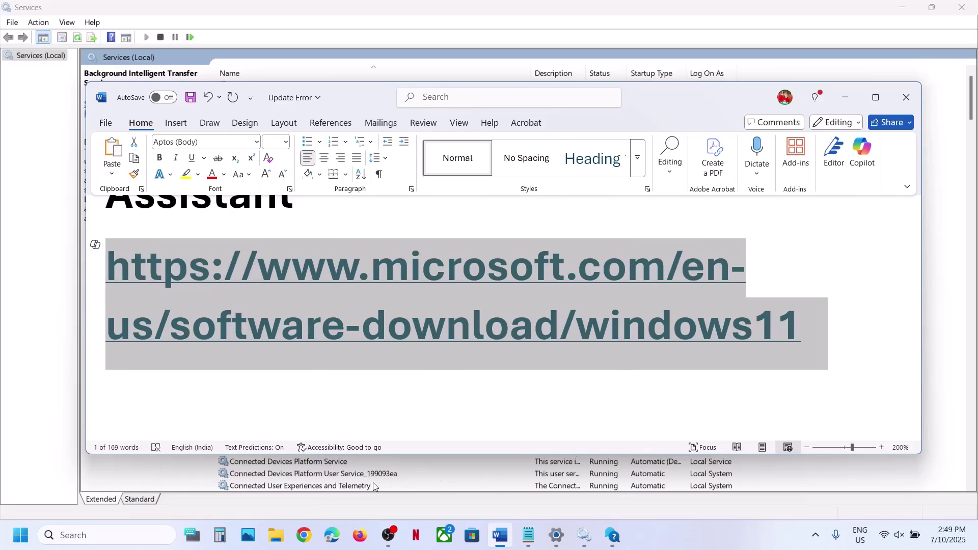
{"action": "left_click", "coordinate": [304, 535]}
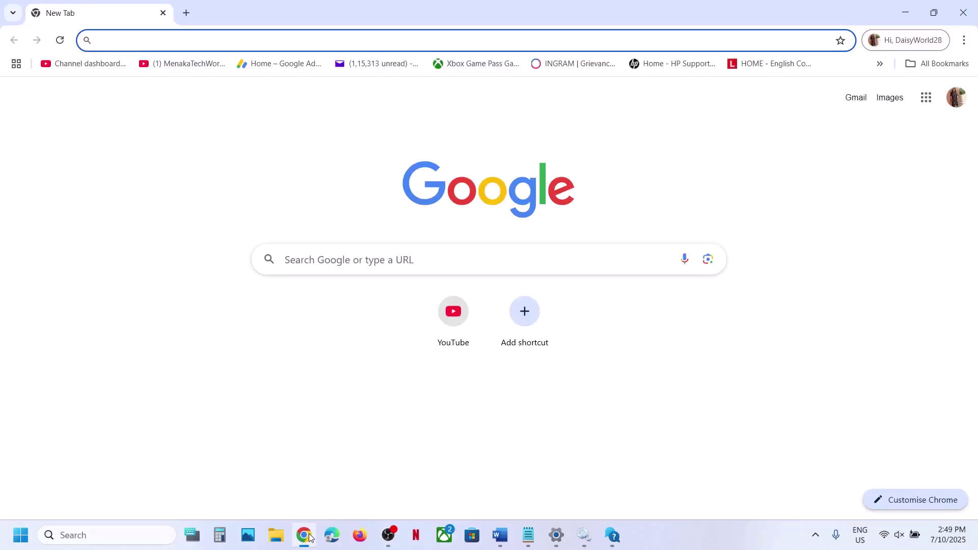
Load the Windows 11 download page, then download, run, and close the Installation Assistant
{"action": "key", "text": "ctrl+v"}
{"action": "key", "text": "Return"}
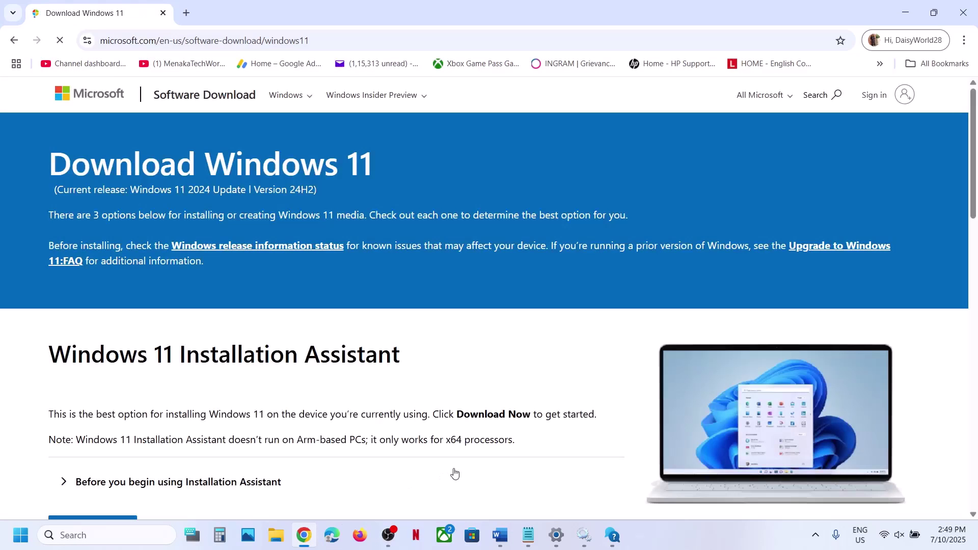
{"action": "scroll", "coordinate": [315, 467], "scroll_direction": "down", "scroll_amount": 2}
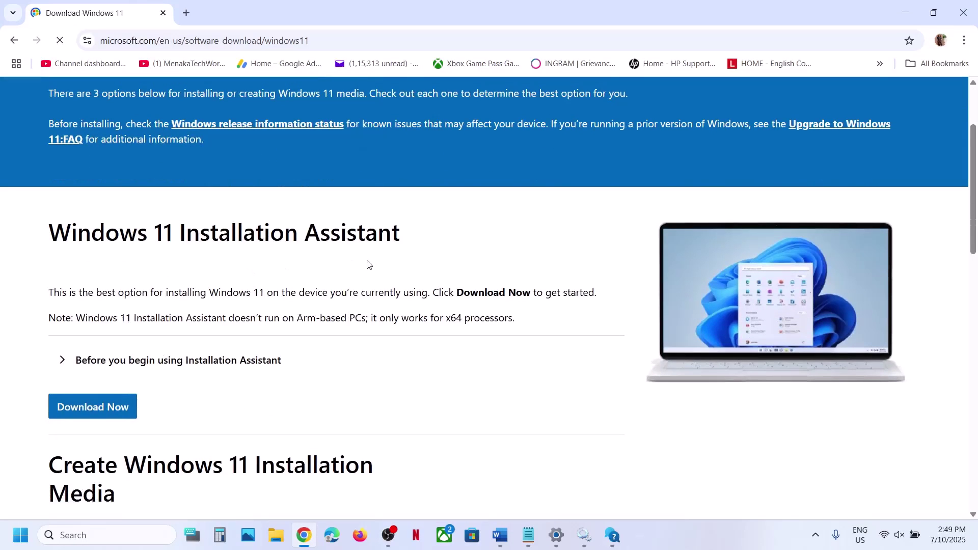
{"action": "left_click", "coordinate": [91, 418]}
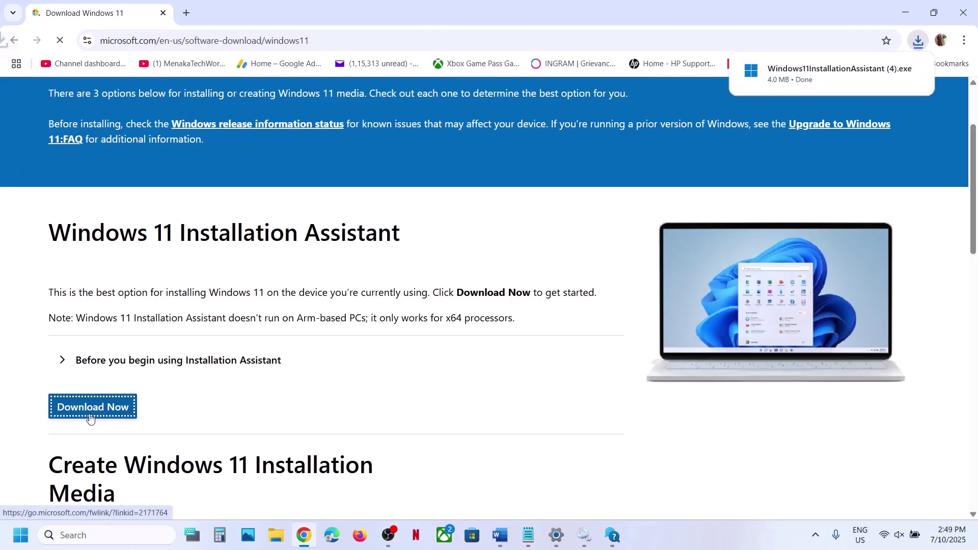
{"action": "left_click", "coordinate": [795, 77]}
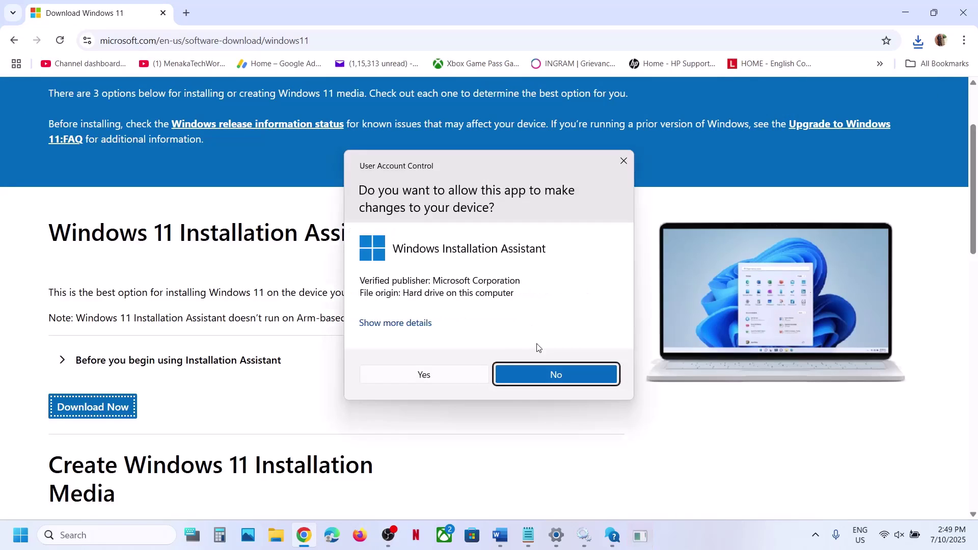
{"action": "left_click", "coordinate": [425, 376]}
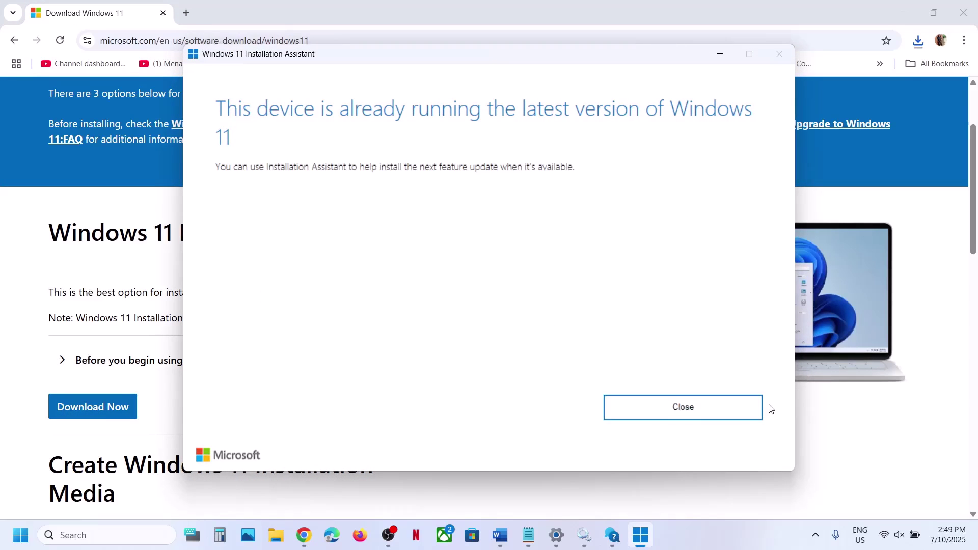
{"action": "left_click", "coordinate": [686, 413]}
Copy the Microsoft Update Catalog URL from the Word notes and load it in a new Chrome tab
{"action": "left_click", "coordinate": [502, 530]}
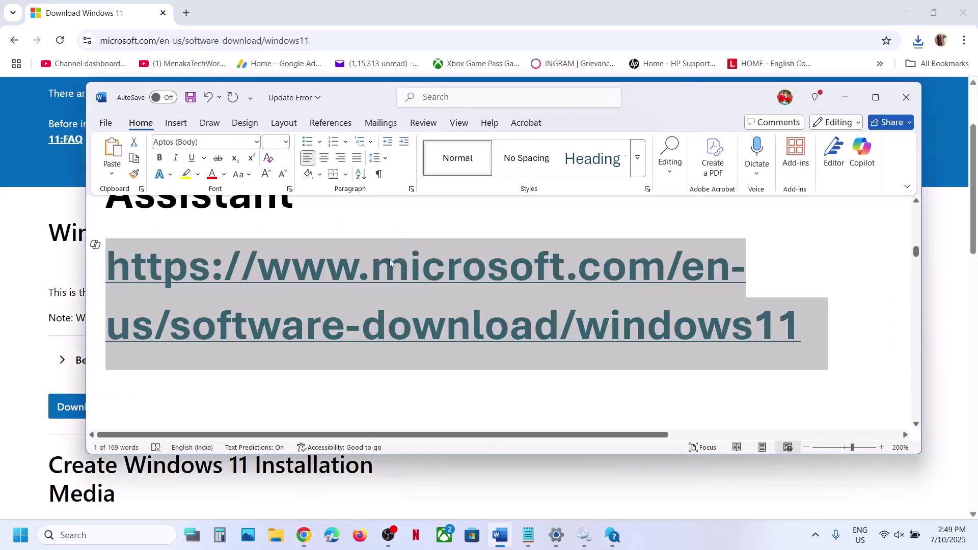
{"action": "scroll", "coordinate": [382, 253], "scroll_direction": "down", "scroll_amount": 3}
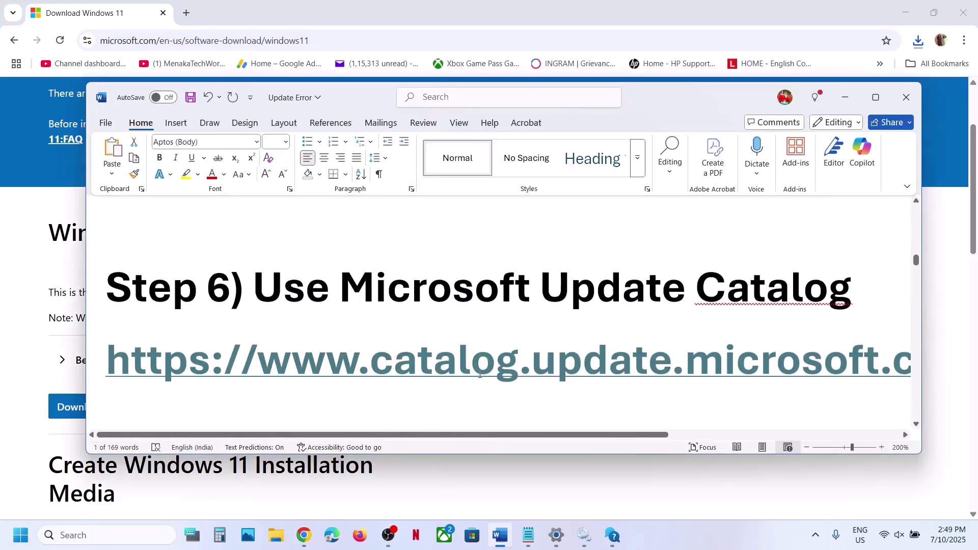
{"action": "triple_click", "coordinate": [469, 372]}
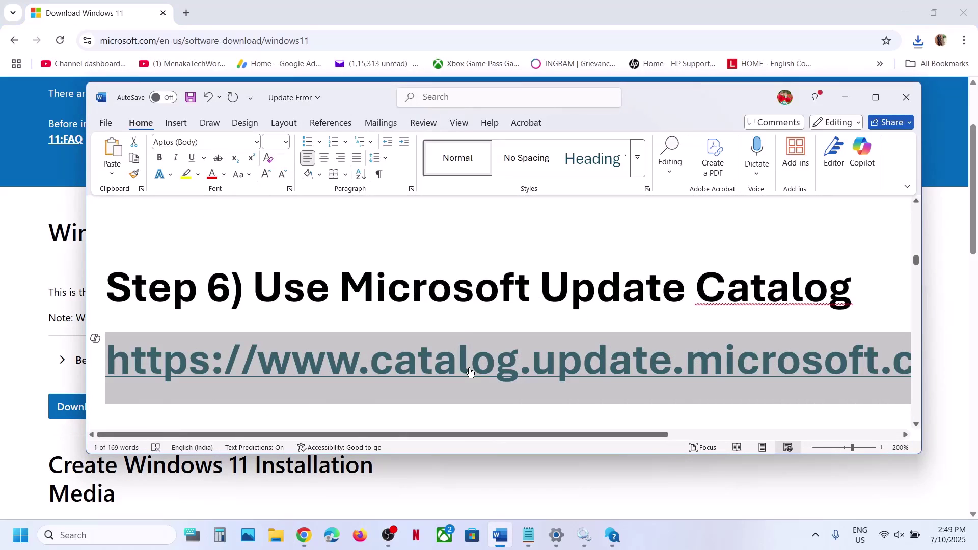
{"action": "left_click", "coordinate": [184, 14]}
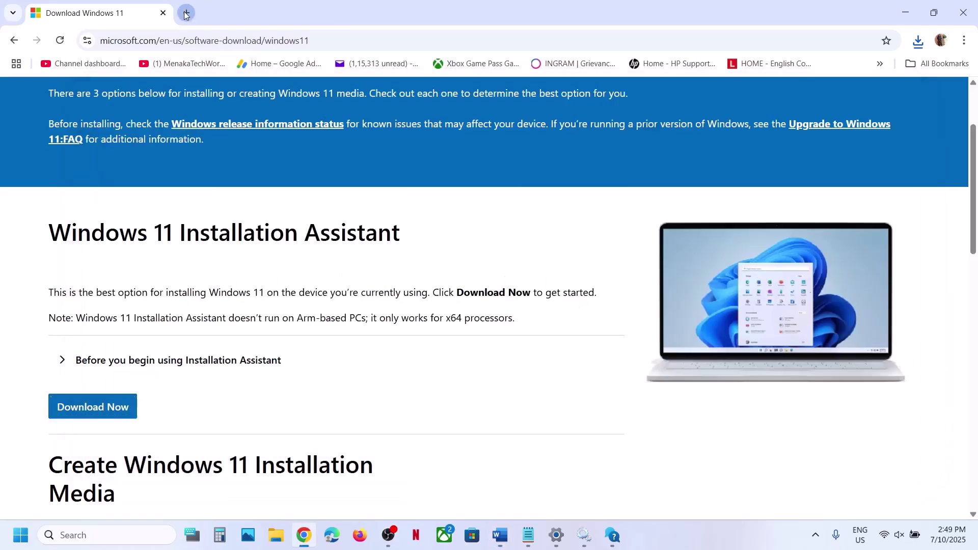
{"action": "left_click", "coordinate": [185, 15]}
{"action": "key", "text": "ctrl+v"}
{"action": "key", "text": "Return"}
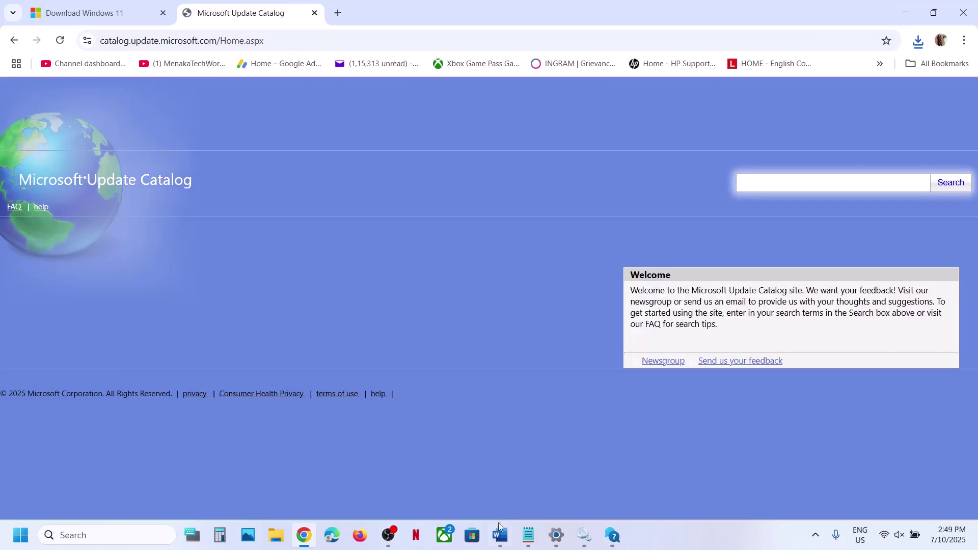
Copy KB5062552 from the Word document title into the catalog's search box
{"action": "left_click", "coordinate": [499, 527]}
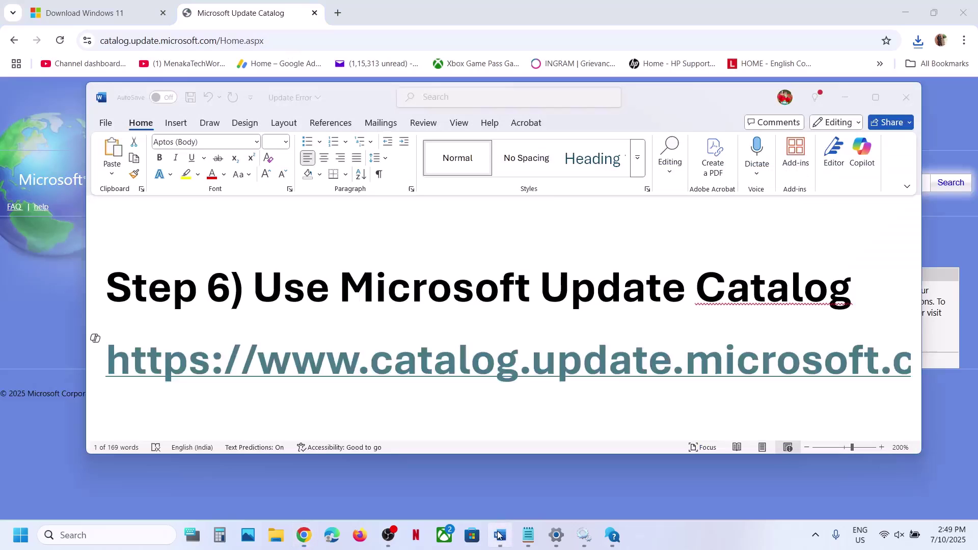
{"action": "scroll", "coordinate": [466, 275], "scroll_direction": "up", "scroll_amount": 10}
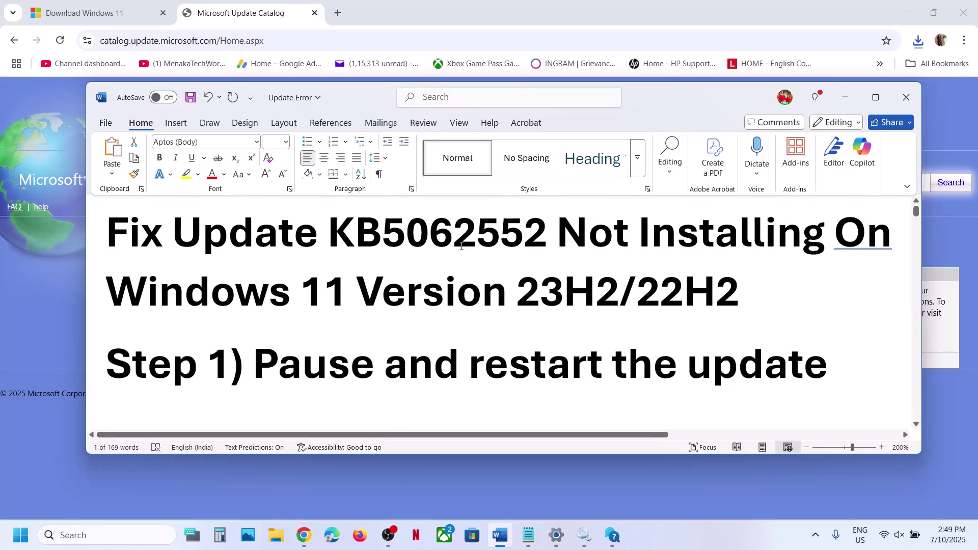
{"action": "double_click", "coordinate": [462, 246]}
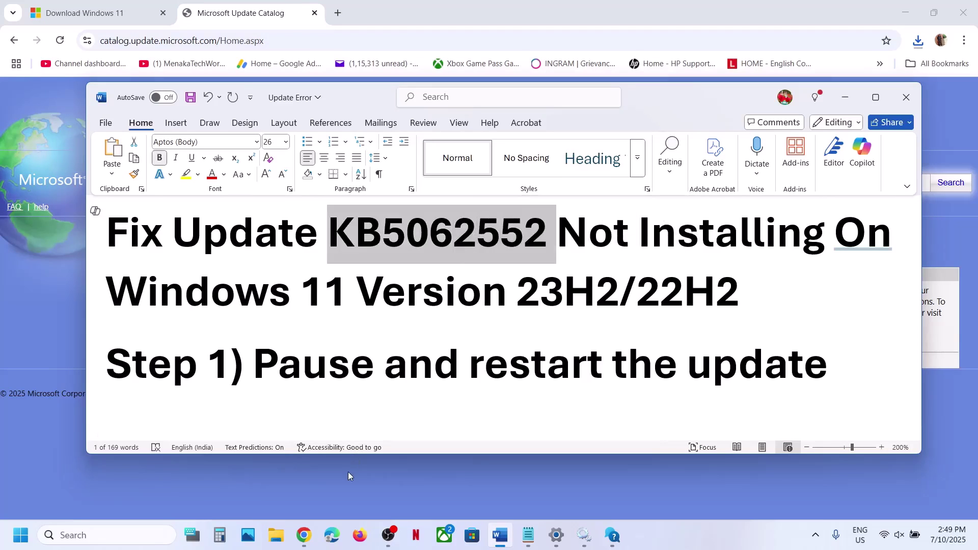
{"action": "left_click", "coordinate": [304, 535]}
{"action": "left_click", "coordinate": [787, 182]}
{"action": "key", "text": "ctrl+v"}
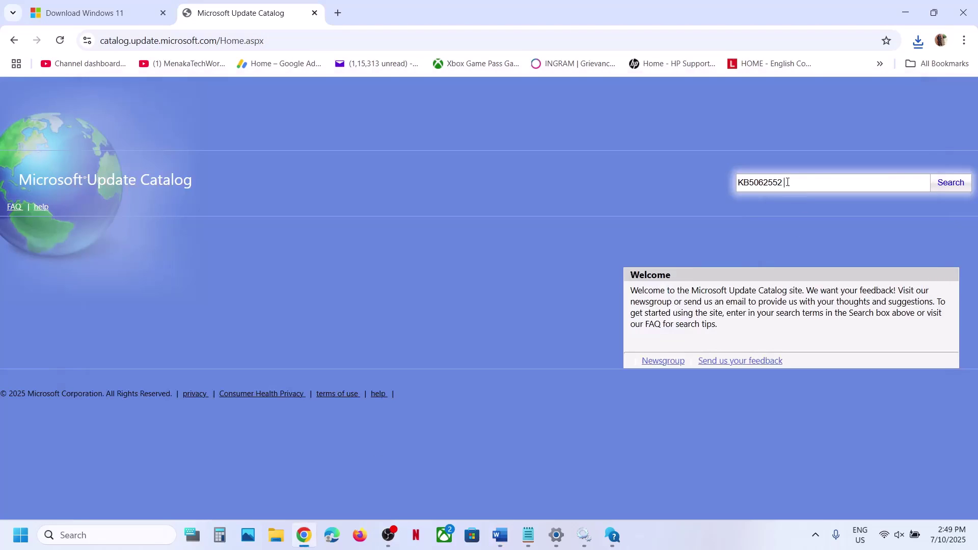
Search the catalog for KB5062552, then check the installed Windows version (24H2) with winver
{"action": "left_click", "coordinate": [953, 183]}
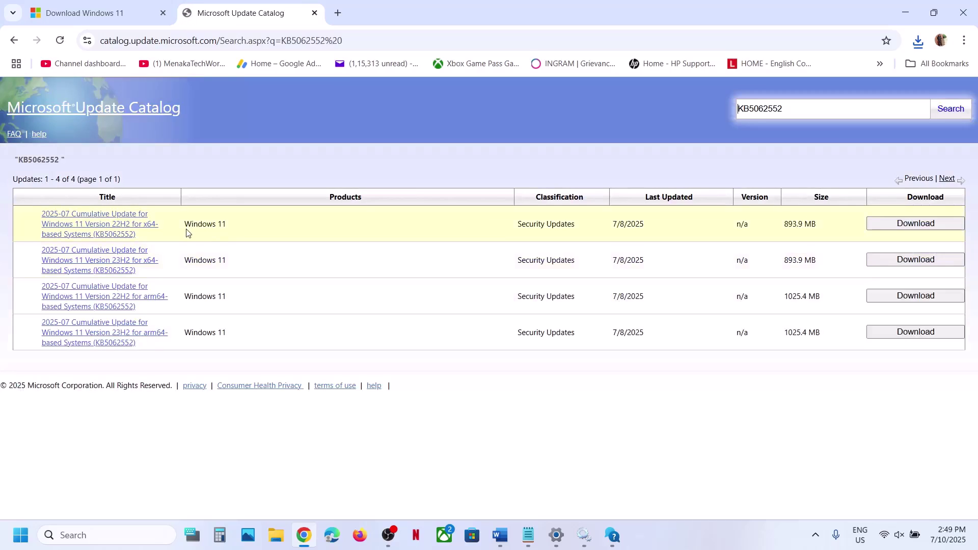
{"action": "left_click", "coordinate": [113, 536]}
{"action": "type", "text": "winv"}
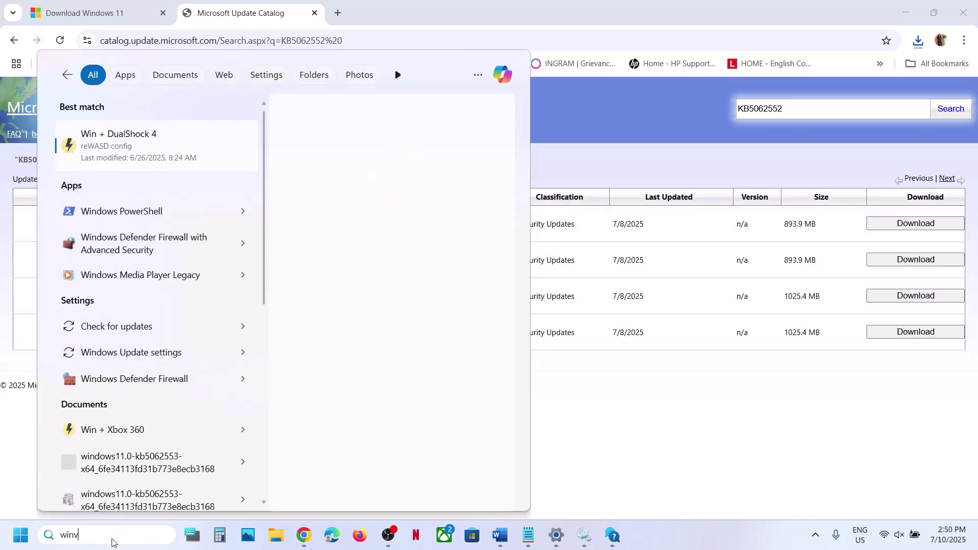
{"action": "type", "text": "er"}
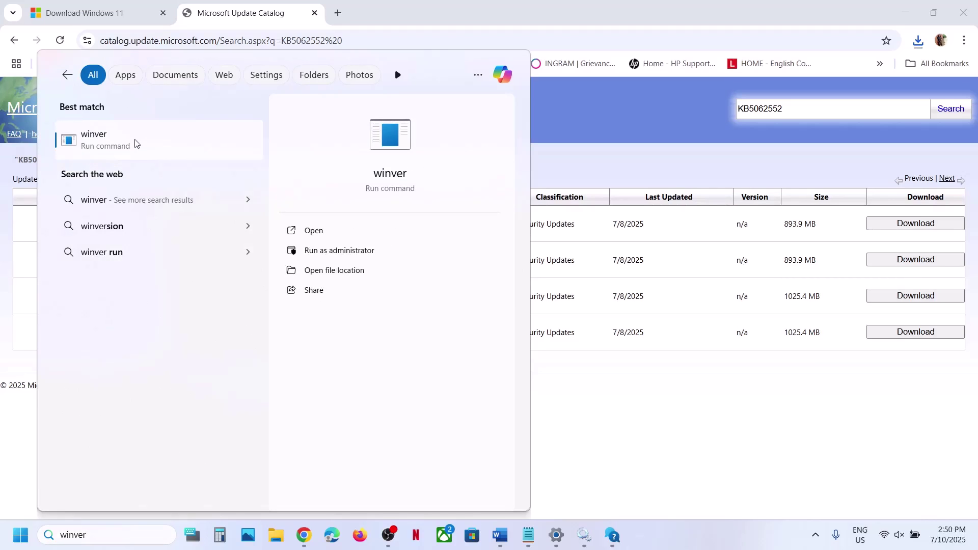
{"action": "left_click", "coordinate": [135, 143]}
{"action": "left_click_drag", "start_coordinate": [188, 33], "coordinate": [485, 292]}
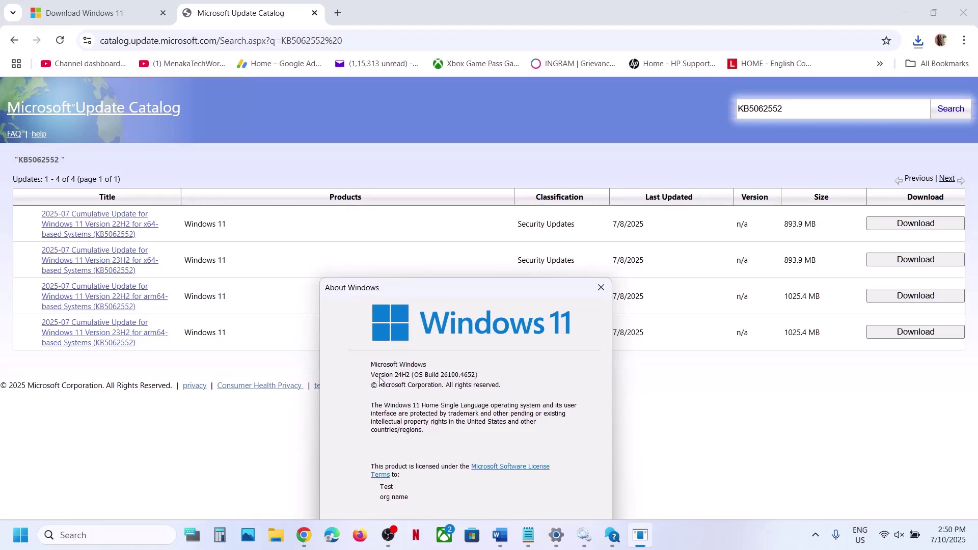
{"action": "left_click", "coordinate": [601, 287]}
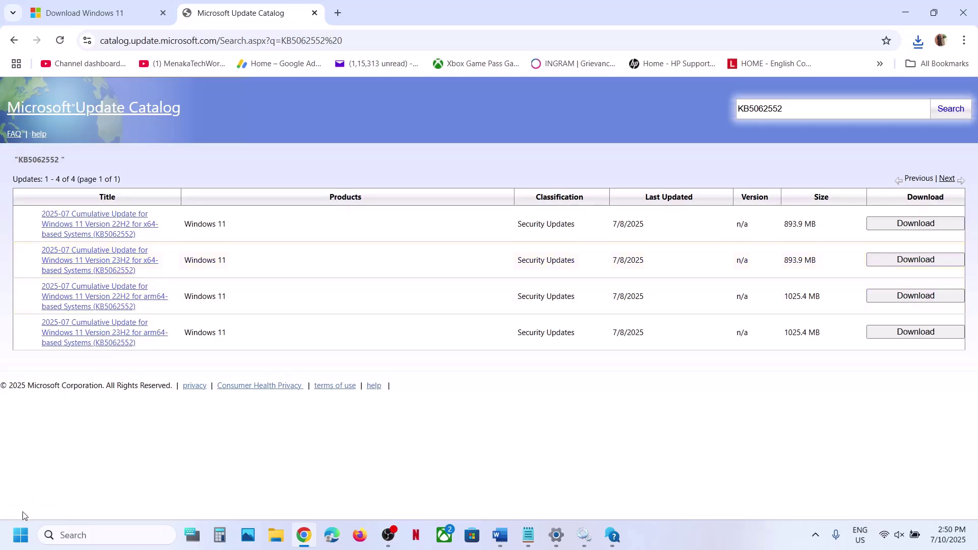
Confirm under System > About that the system type is 64-bit, x64-based, then minimize Settings
{"action": "left_click", "coordinate": [20, 535]}
{"action": "left_click", "coordinate": [305, 219]}
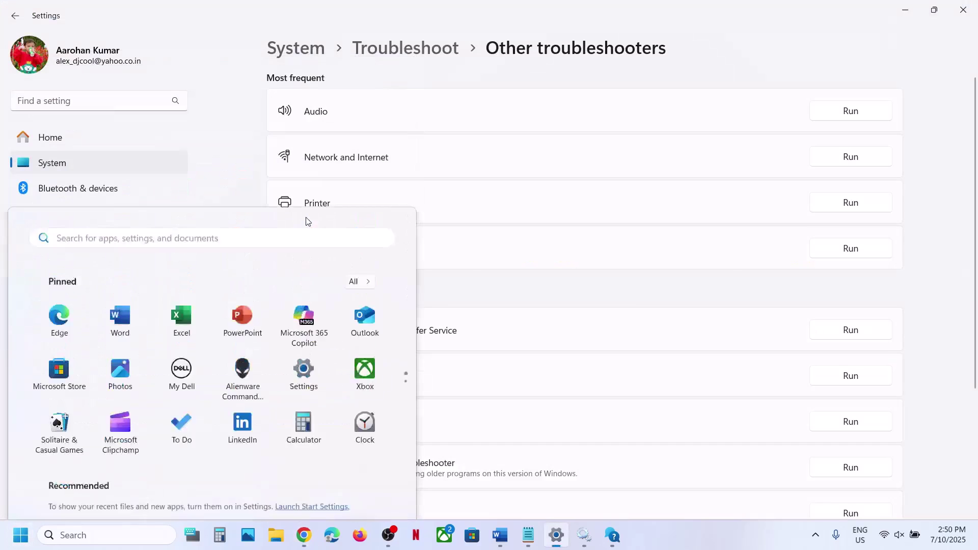
{"action": "left_click", "coordinate": [62, 168]}
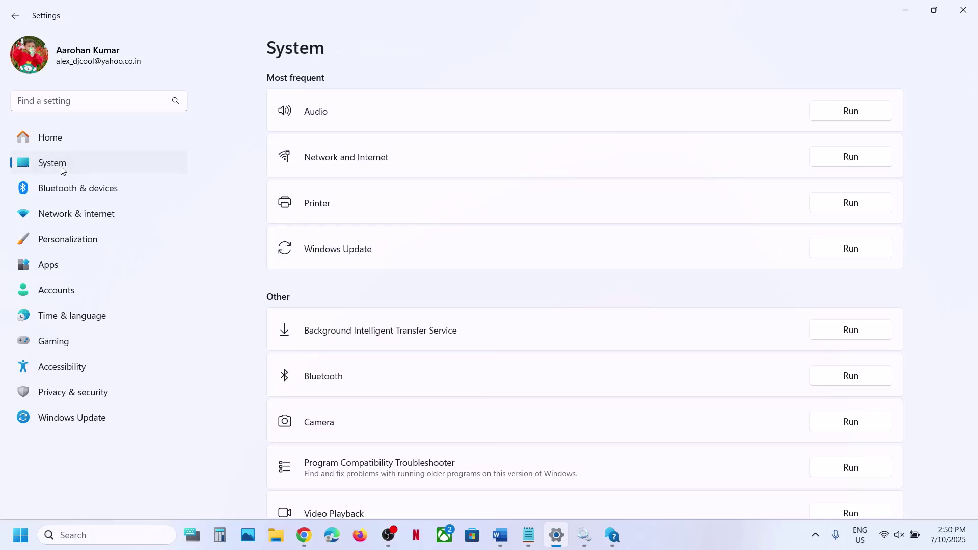
{"action": "scroll", "coordinate": [437, 437], "scroll_direction": "down", "scroll_amount": 8}
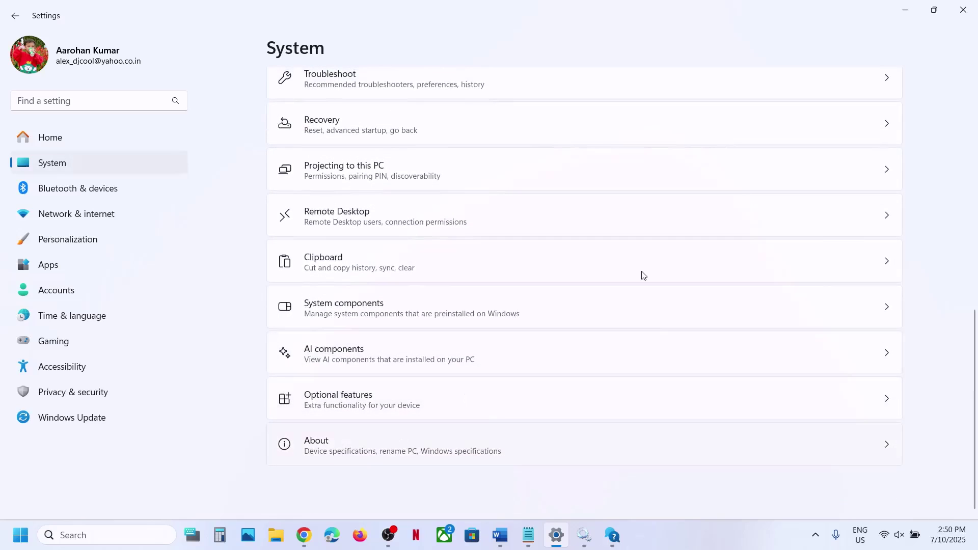
{"action": "left_click", "coordinate": [586, 444]}
{"action": "left_click_drag", "start_coordinate": [383, 379], "coordinate": [541, 379]}
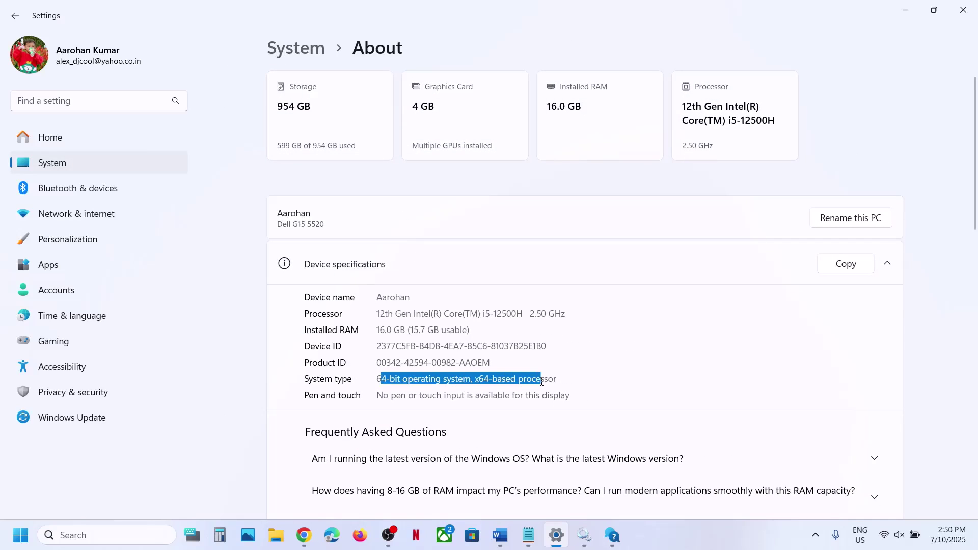
{"action": "left_click", "coordinate": [904, 16]}
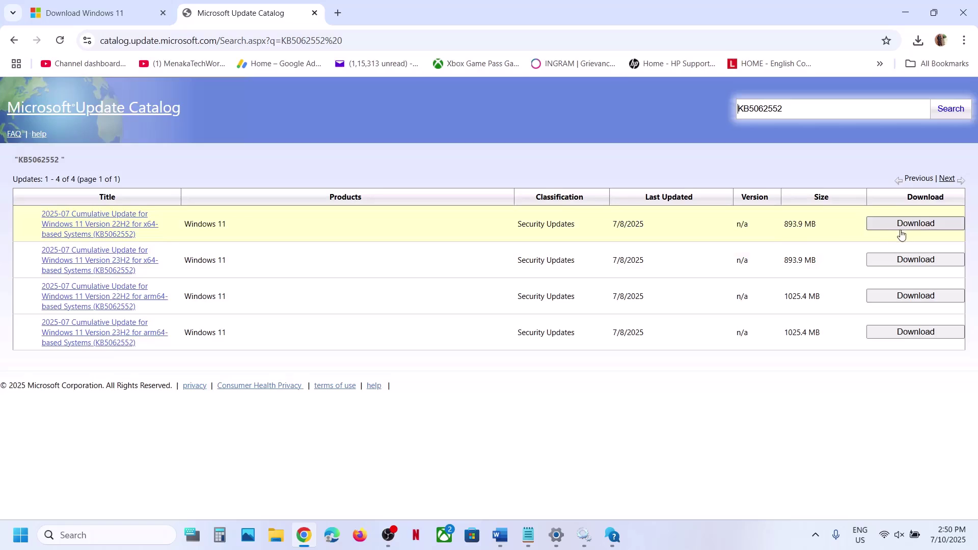
Download the 894 MB KB5062552 .msu for Windows 11 Version 23H2 x64-based systems
{"action": "left_click", "coordinate": [916, 261]}
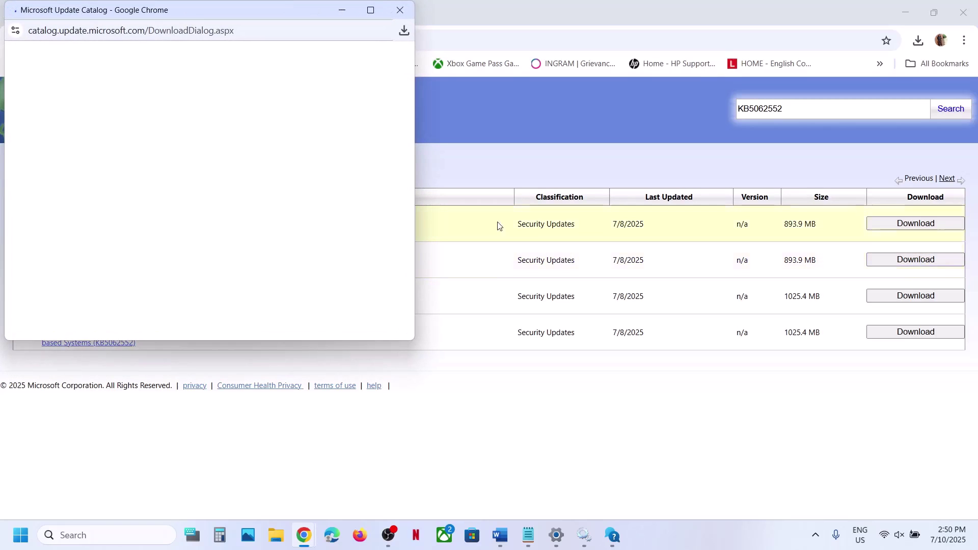
{"action": "left_click_drag", "start_coordinate": [290, 11], "coordinate": [521, 100]}
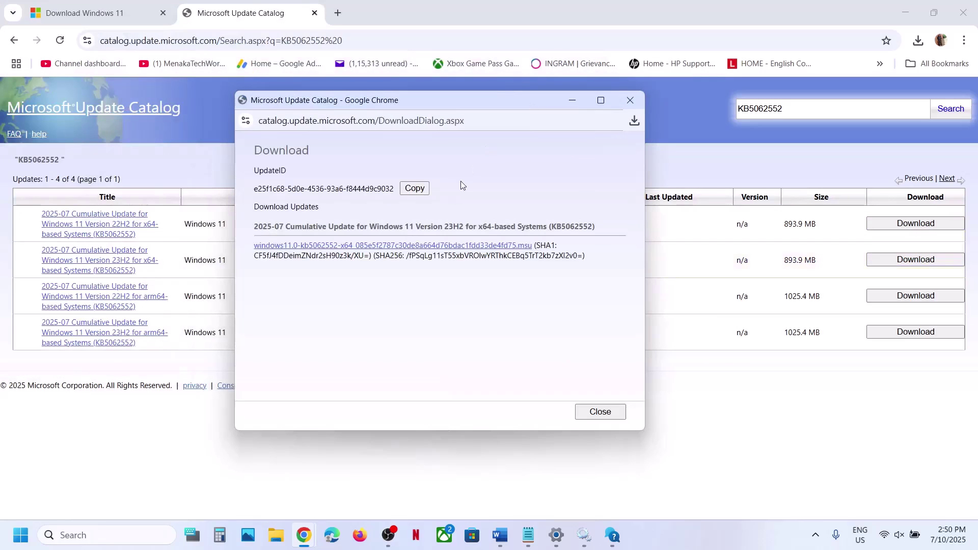
{"action": "left_click", "coordinate": [410, 248]}
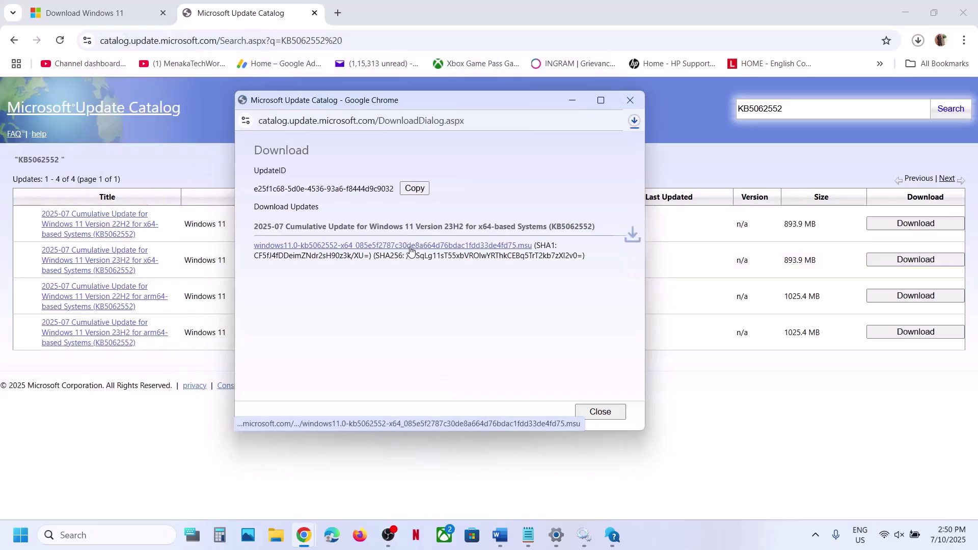
{"action": "left_click", "coordinate": [634, 121]}
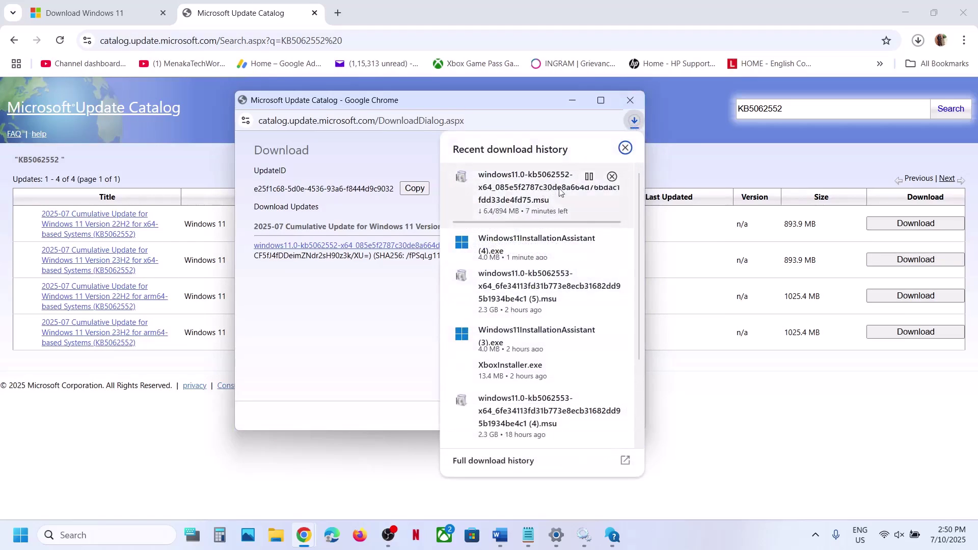
{"action": "left_click", "coordinate": [685, 418]}
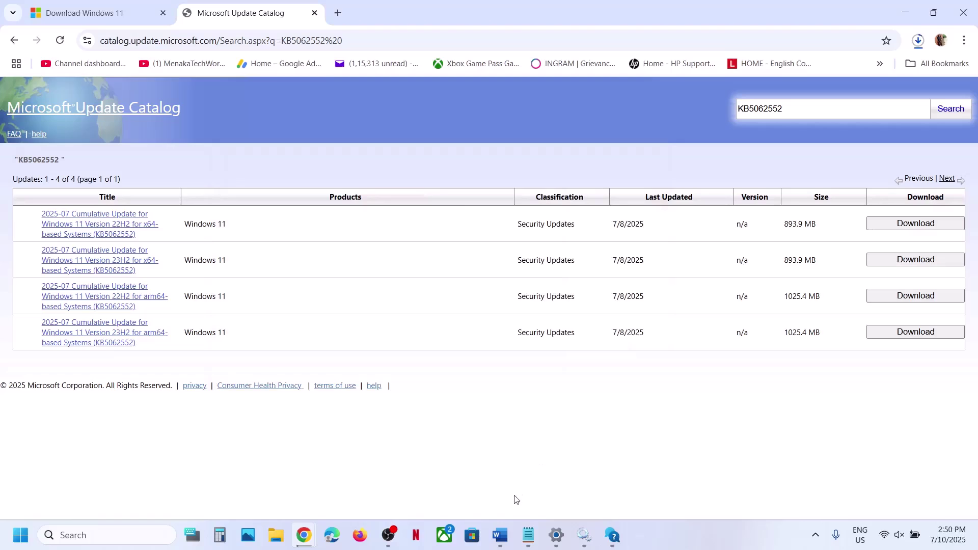
Copy the Step 7 lines from 'SC config trustedinstaller start=auto' through 'net start appidsvc'
{"action": "left_click", "coordinate": [500, 534]}
{"action": "scroll", "coordinate": [390, 357], "scroll_direction": "down", "scroll_amount": 10}
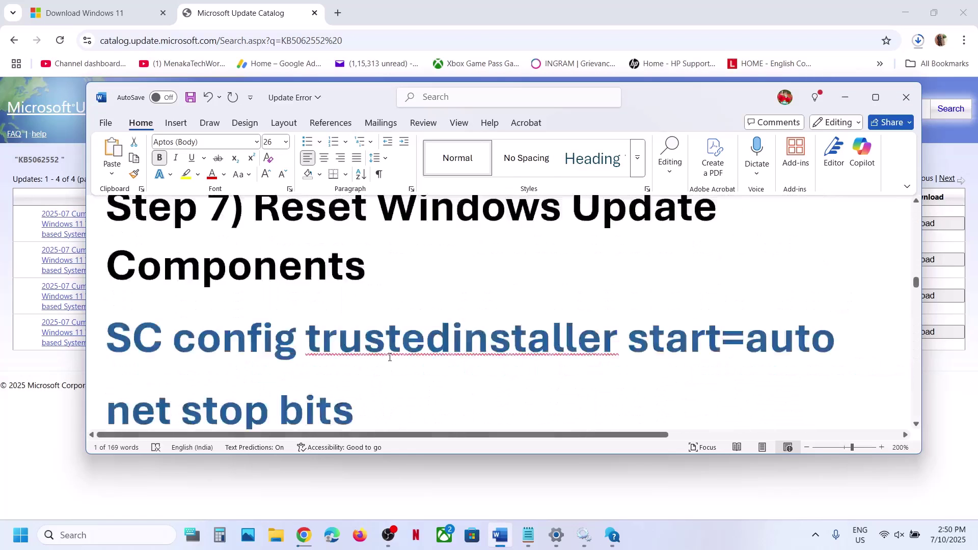
{"action": "scroll", "coordinate": [390, 357], "scroll_direction": "down", "scroll_amount": 5}
{"action": "scroll", "coordinate": [390, 357], "scroll_direction": "up", "scroll_amount": 8}
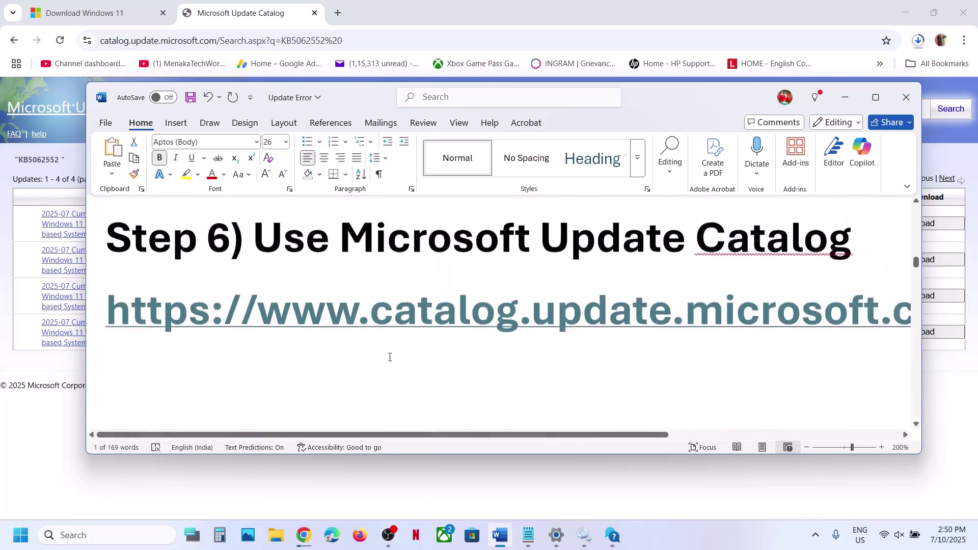
{"action": "scroll", "coordinate": [389, 357], "scroll_direction": "down", "scroll_amount": 3}
{"action": "scroll", "coordinate": [390, 357], "scroll_direction": "down", "scroll_amount": 2}
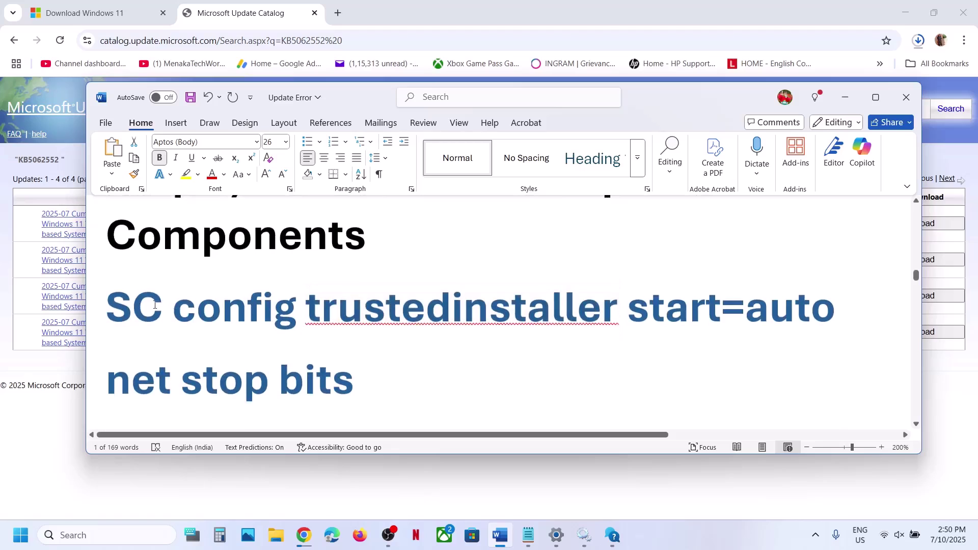
{"action": "left_click", "coordinate": [876, 97]}
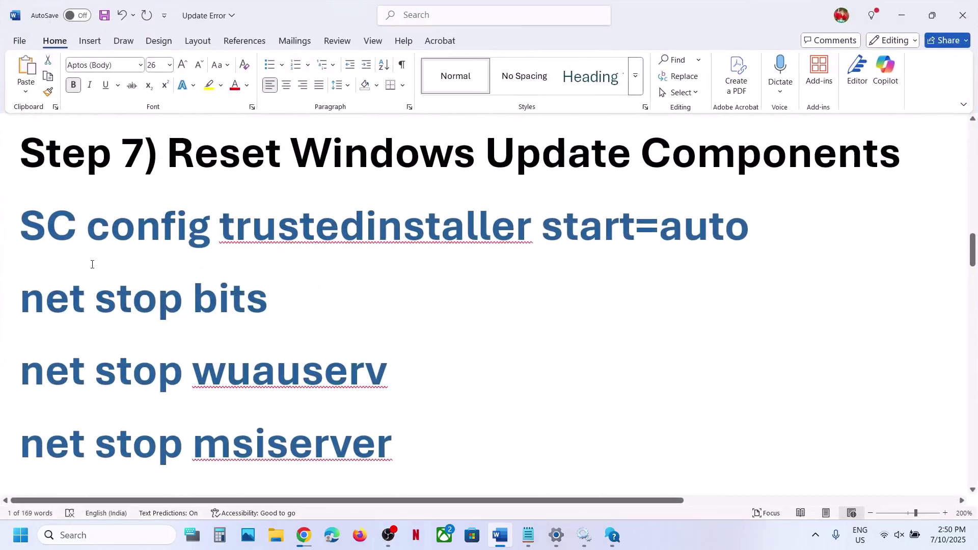
{"action": "left_click", "coordinate": [25, 227]}
{"action": "key", "text": "shift+Down"}
{"action": "key", "text": "shift+Down"}
{"action": "key", "text": "shift+Down"}
{"action": "key", "text": "shift+Down"}
{"action": "key", "text": "shift+Down"}
{"action": "key", "text": "shift+Down"}
{"action": "key", "text": "shift+Down"}
{"action": "key", "text": "shift+Down"}
{"action": "key", "text": "shift+Down"}
{"action": "key", "text": "shift+Down"}
{"action": "key", "text": "shift+Down"}
{"action": "key", "text": "shift+Down"}
{"action": "key", "text": "shift+Down"}
{"action": "key", "text": "shift+Down"}
{"action": "key", "text": "shift+Down"}
{"action": "key", "text": "shift+Down"}
{"action": "key", "text": "shift+Down"}
{"action": "key", "text": "shift+Down"}
{"action": "key", "text": "shift+Down"}
{"action": "key", "text": "shift+Down"}
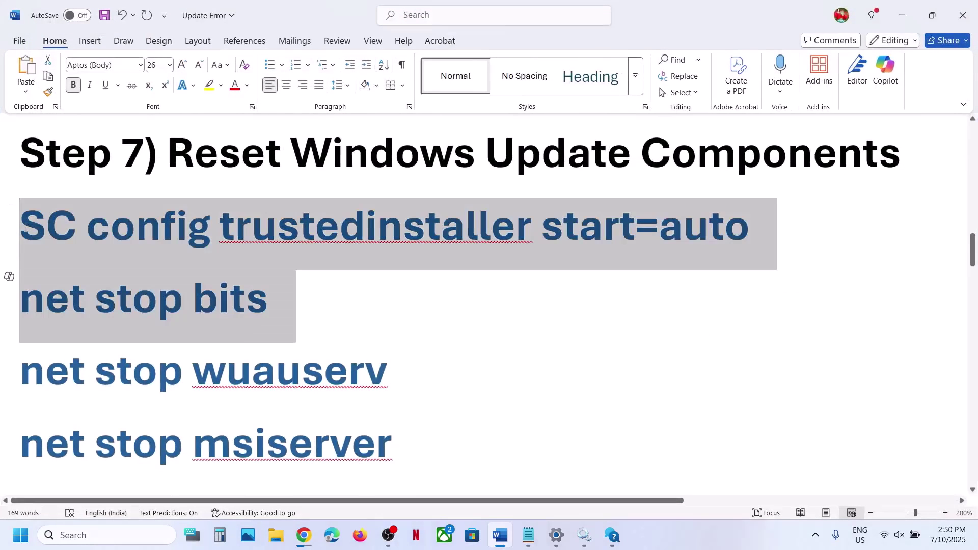
{"action": "key", "text": "shift+Down"}
{"action": "key", "text": "shift+Down"}
{"action": "key", "text": "shift+Down"}
{"action": "key", "text": "shift+Down"}
{"action": "key", "text": "shift+Down"}
{"action": "key", "text": "shift+Down"}
{"action": "key", "text": "shift+Down"}
{"action": "key", "text": "shift+Down"}
{"action": "key", "text": "shift+Down"}
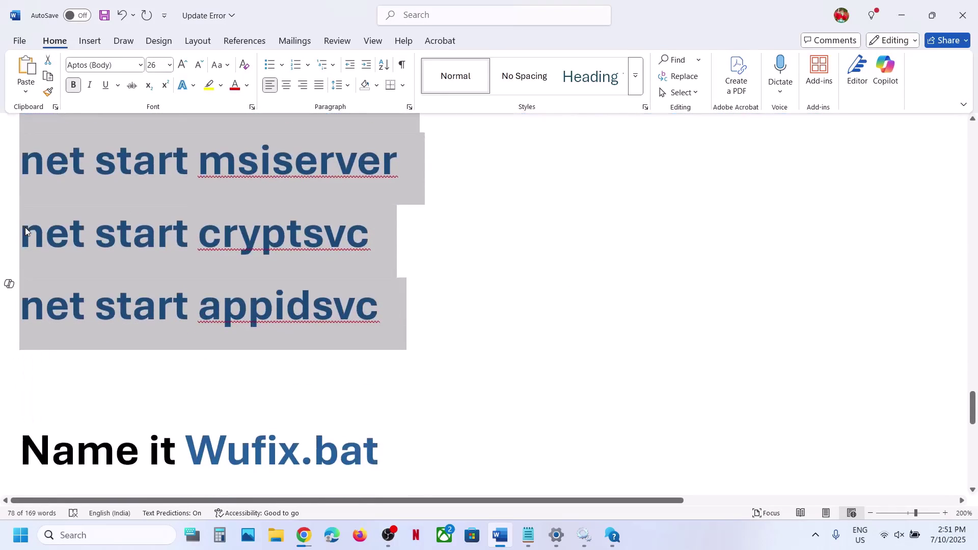
{"action": "right_click", "coordinate": [114, 154]}
{"action": "left_click", "coordinate": [166, 222]}
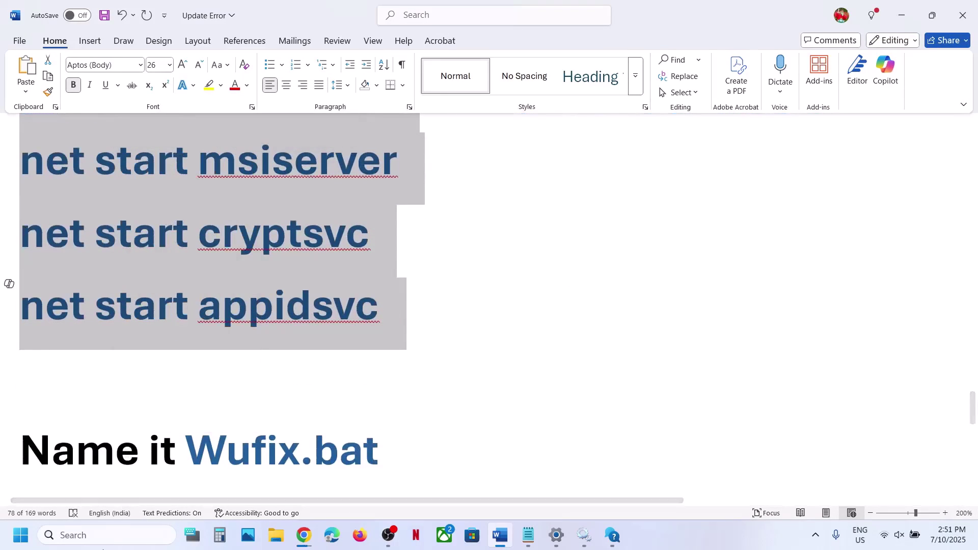
Open Notepad and paste in the copied update-reset commands
{"action": "left_click", "coordinate": [77, 536]}
{"action": "type", "text": "notepad"}
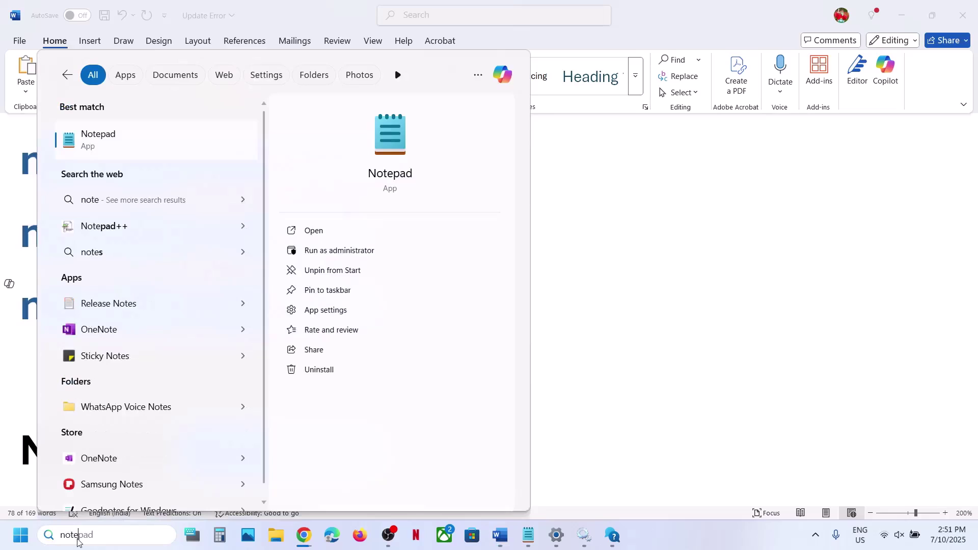
{"action": "left_click", "coordinate": [176, 135]}
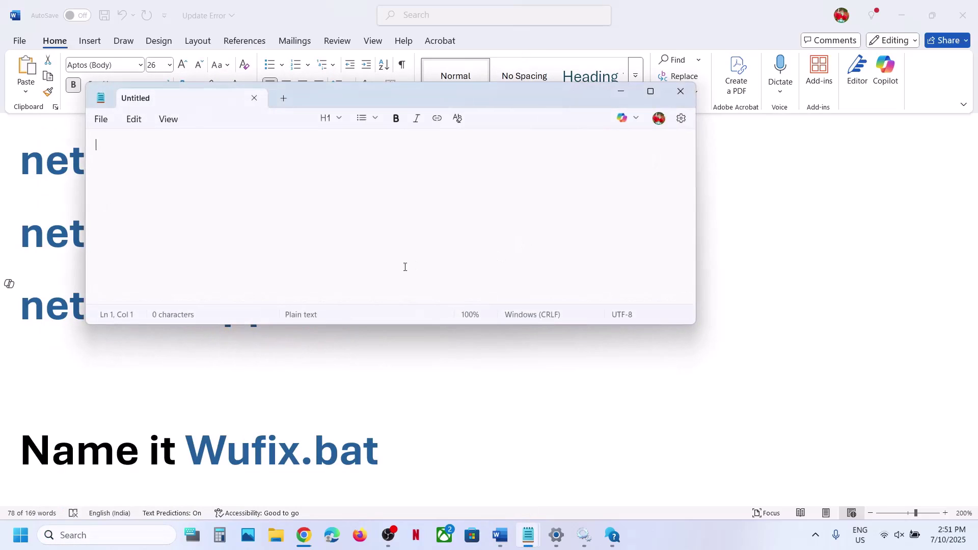
{"action": "right_click", "coordinate": [285, 206]}
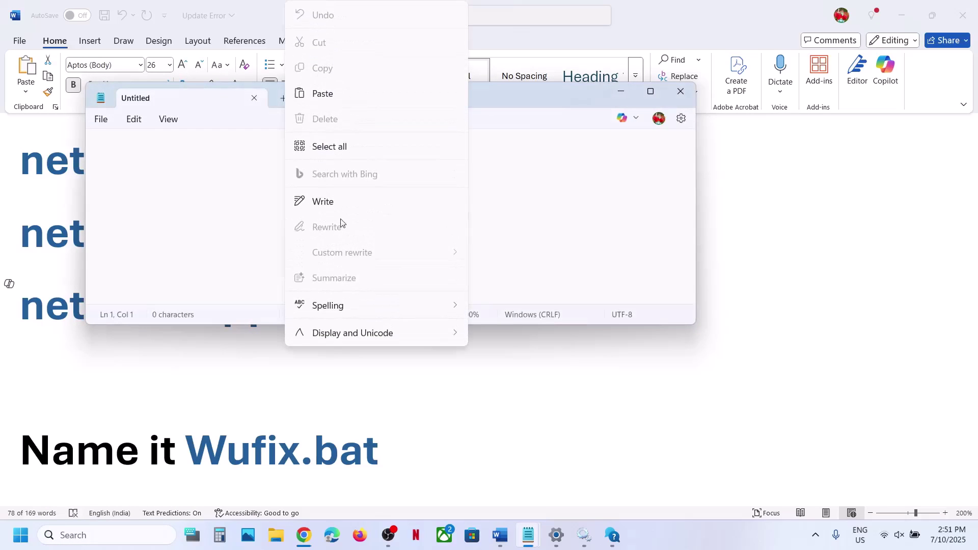
{"action": "left_click", "coordinate": [325, 94]}
Save the note to the Desktop as Wufix.bat with the All files type, then close Notepad
{"action": "left_click", "coordinate": [101, 119]}
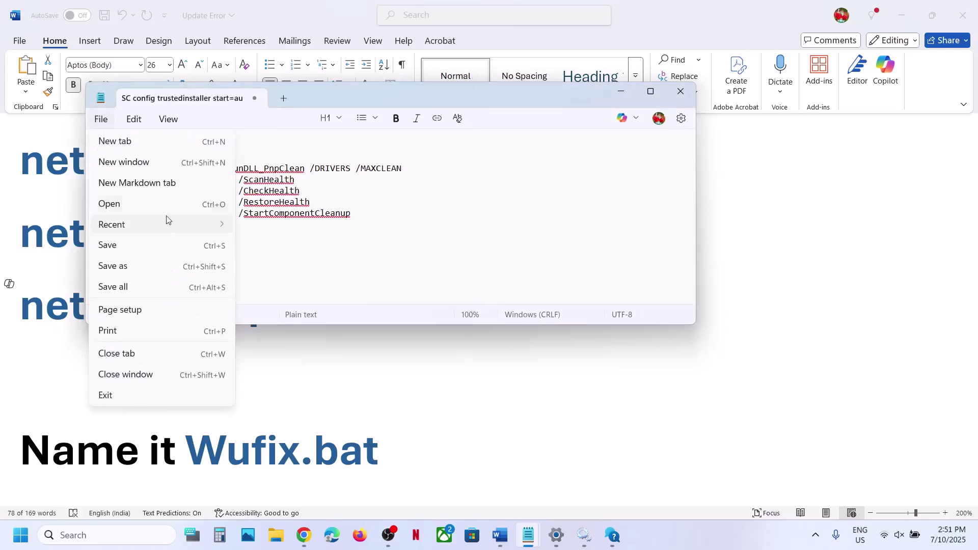
{"action": "left_click", "coordinate": [113, 266]}
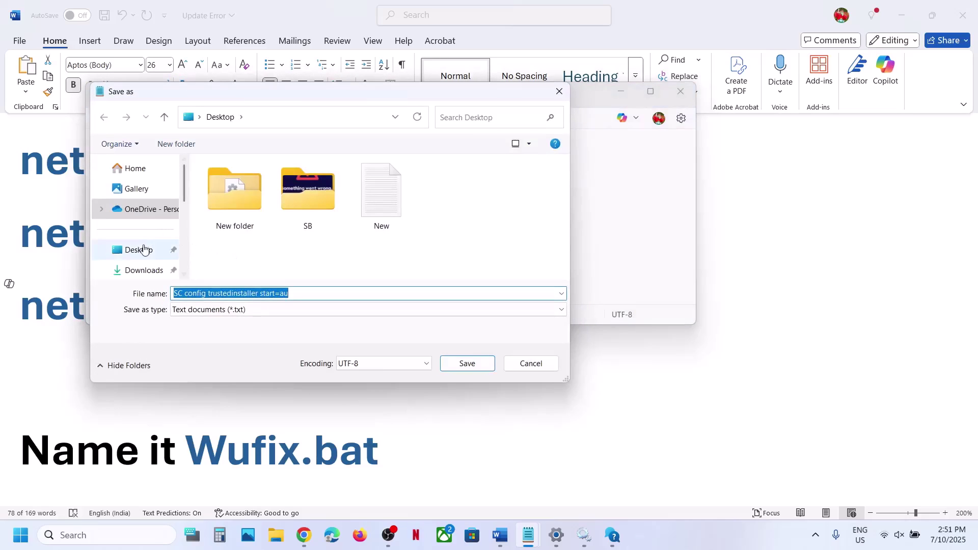
{"action": "left_click", "coordinate": [143, 250]}
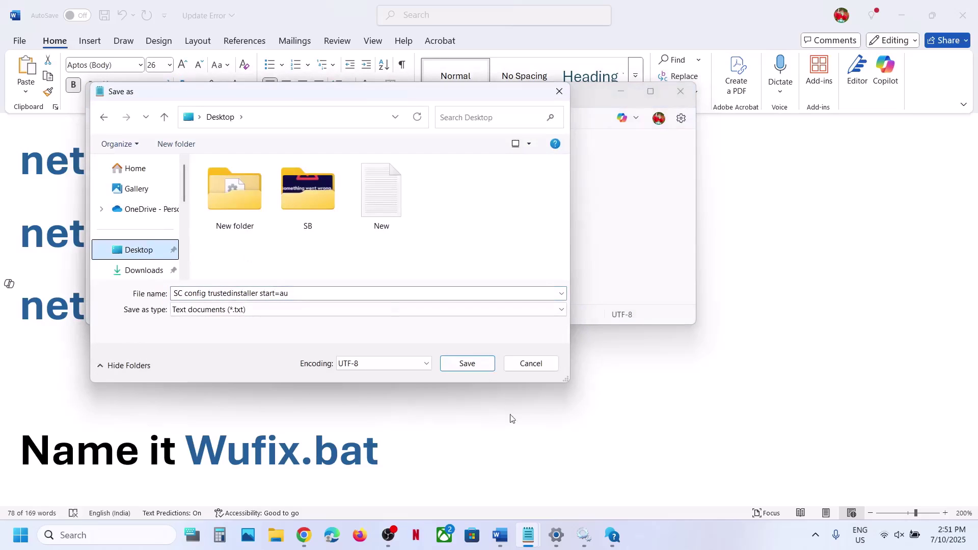
{"action": "left_click", "coordinate": [400, 441]}
{"action": "left_click_drag", "start_coordinate": [379, 449], "coordinate": [228, 453]}
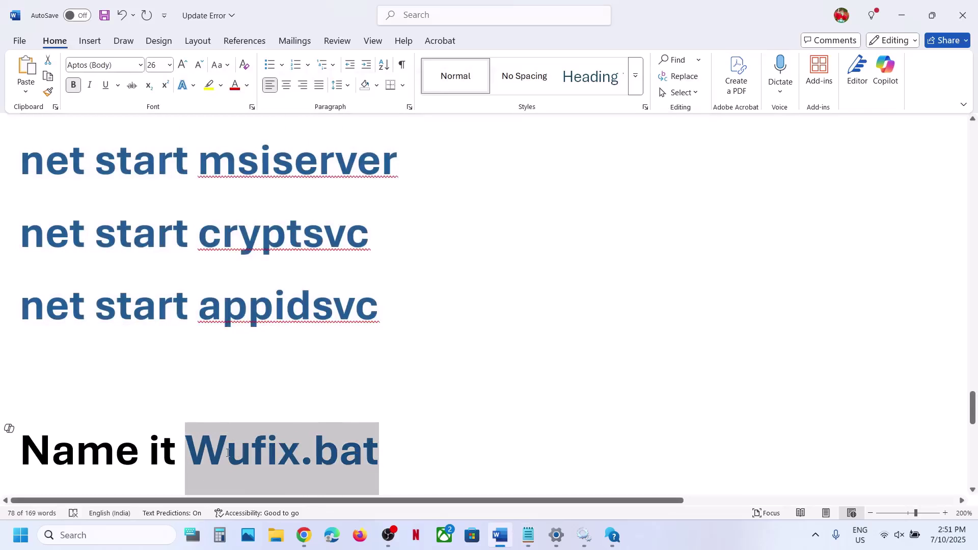
{"action": "left_click", "coordinate": [528, 537]}
{"action": "left_click", "coordinate": [595, 496]}
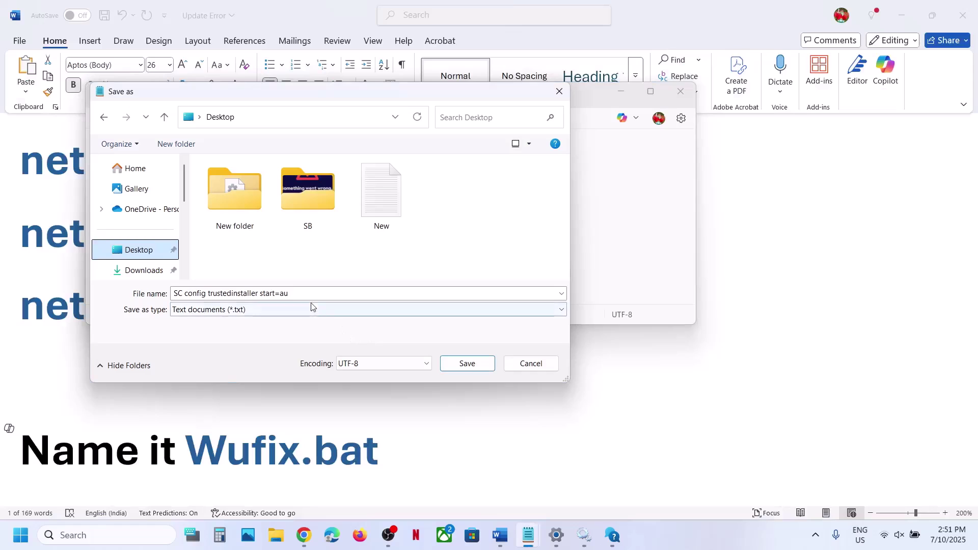
{"action": "key", "text": "ctrl+v"}
{"action": "left_click", "coordinate": [251, 310]}
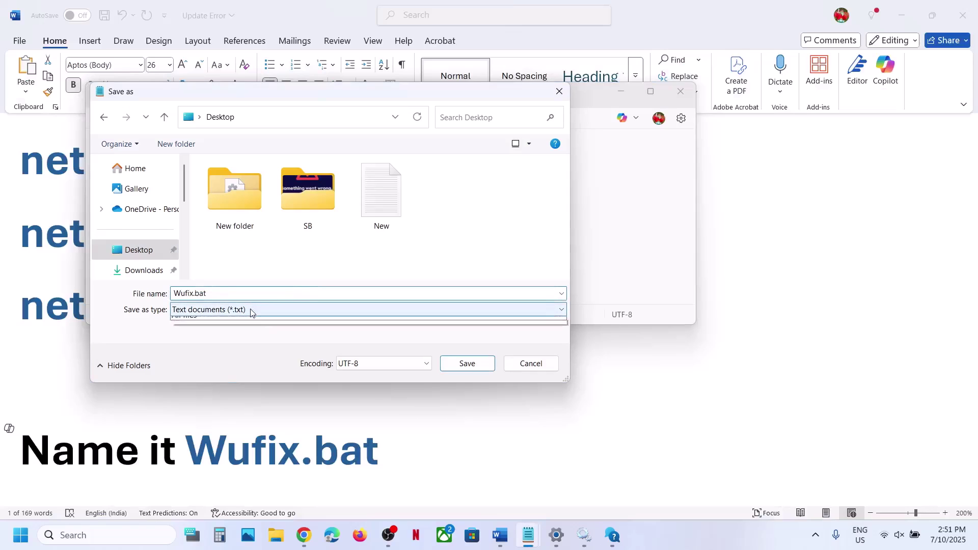
{"action": "left_click", "coordinate": [225, 332]}
{"action": "left_click", "coordinate": [457, 363]}
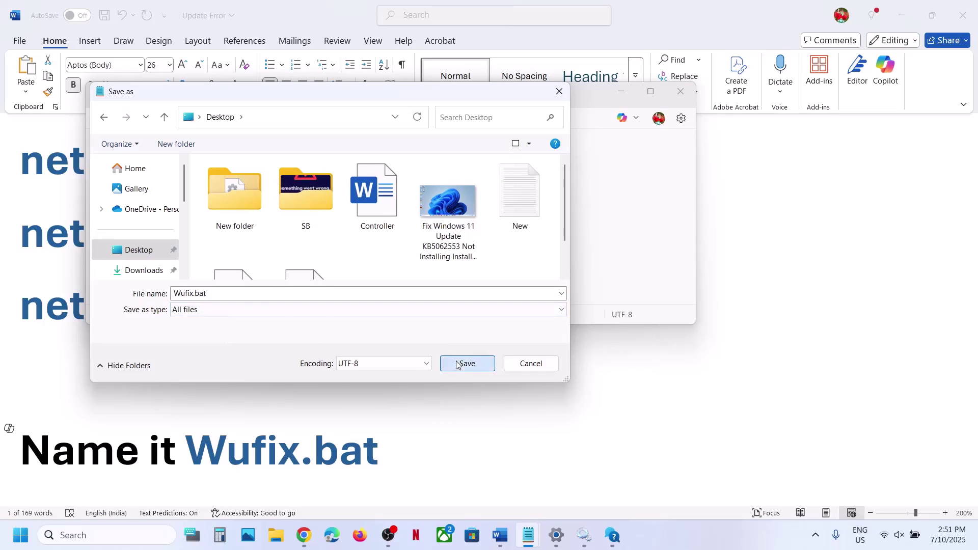
{"action": "left_click", "coordinate": [680, 92]}
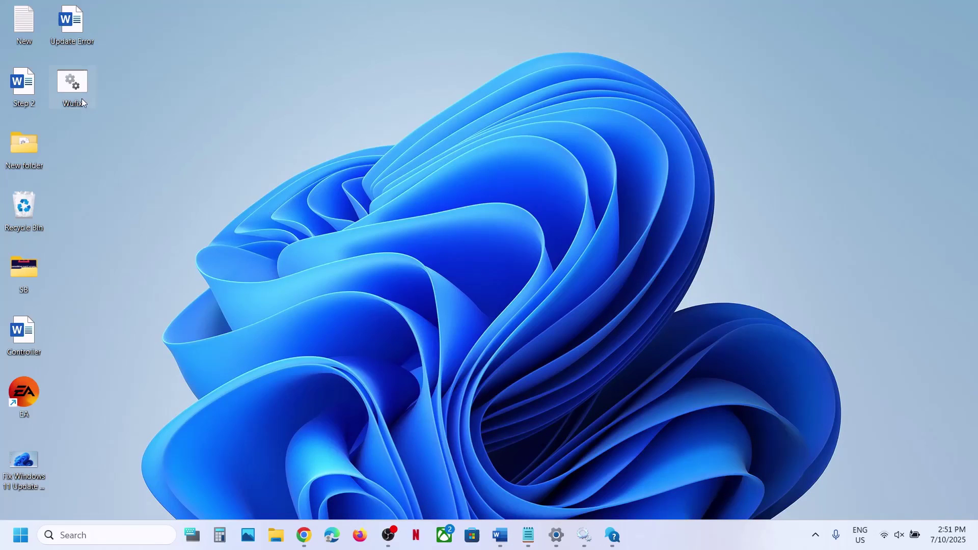
Run Wufix.bat as administrator, approve UAC, and agree to stop the dependent cryptographic services
{"action": "left_click_drag", "start_coordinate": [82, 100], "coordinate": [321, 162]}
{"action": "right_click", "coordinate": [317, 158]}
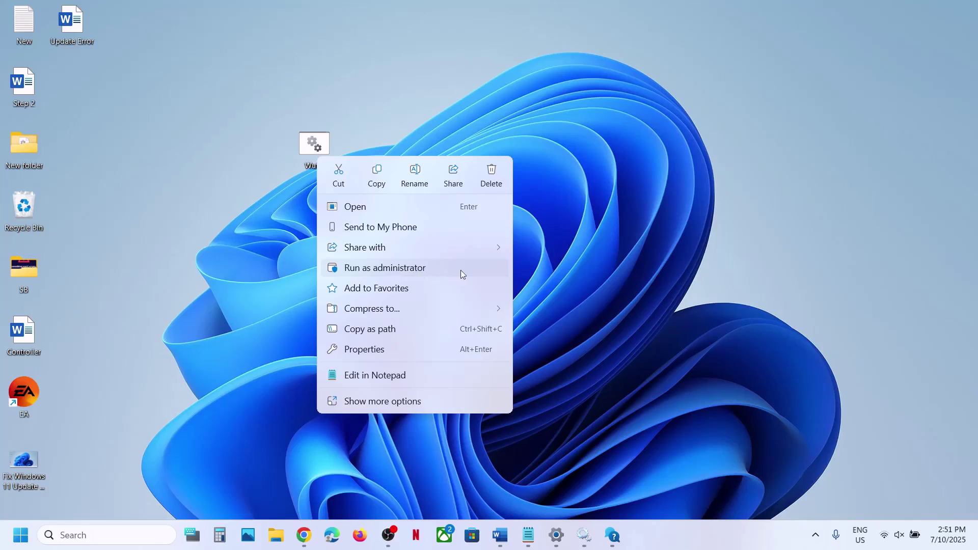
{"action": "left_click", "coordinate": [420, 270]}
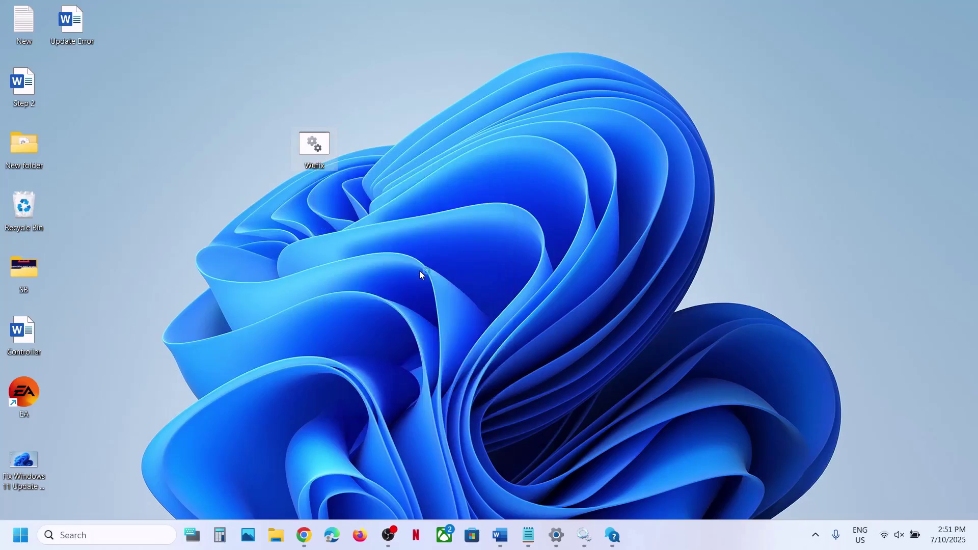
{"action": "left_click", "coordinate": [418, 369]}
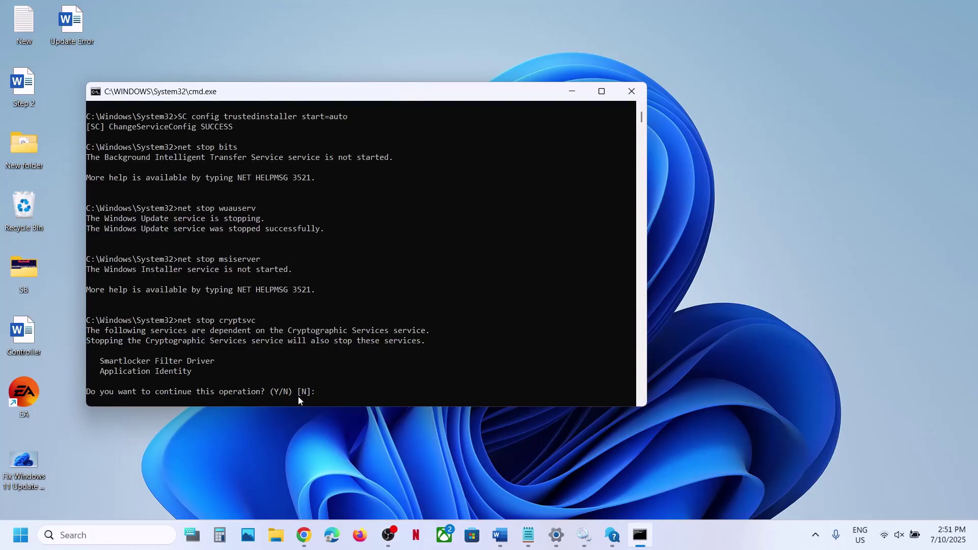
{"action": "key", "text": "Return"}
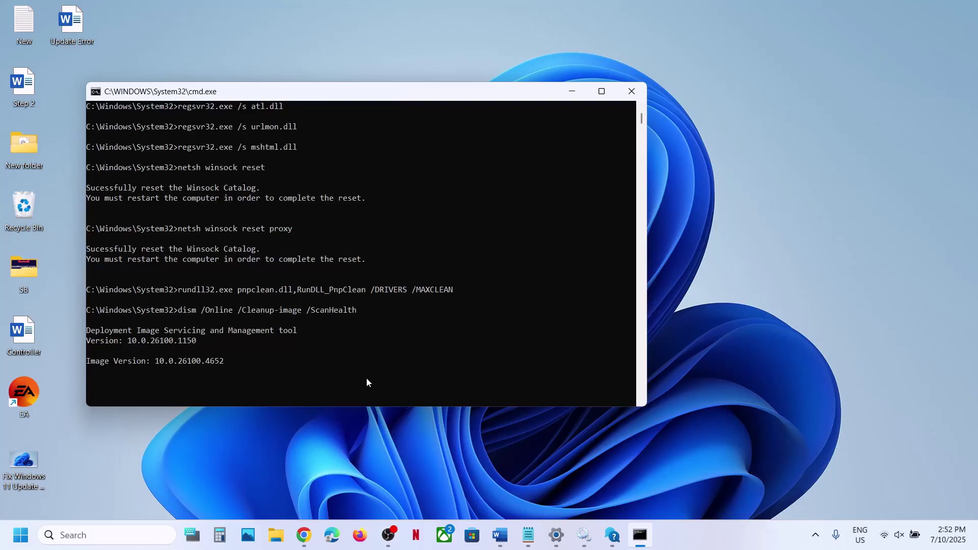
Scroll the Word guide to Step 8 and select 'Fix Problems Using Windows Update'
{"action": "left_click", "coordinate": [18, 544]}
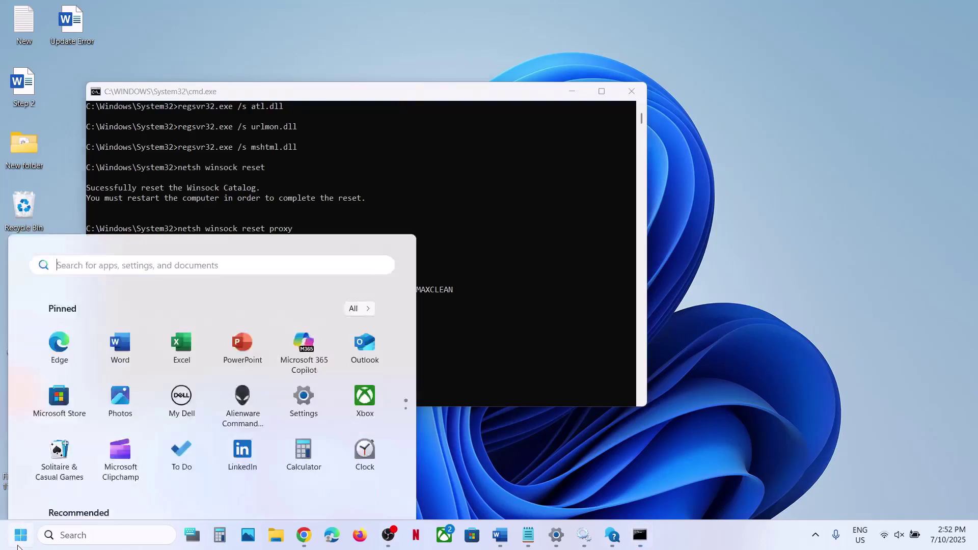
{"action": "left_click", "coordinate": [369, 493]}
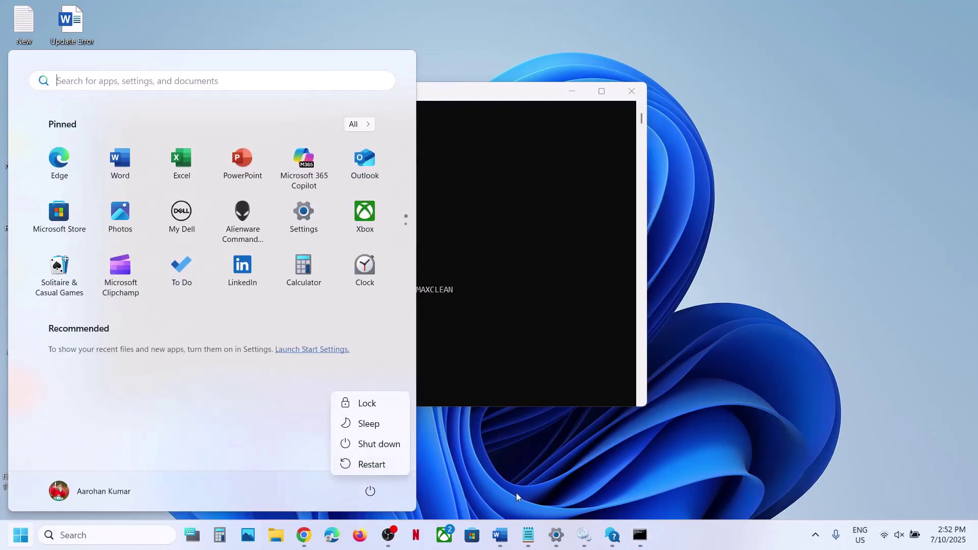
{"action": "left_click", "coordinate": [501, 536]}
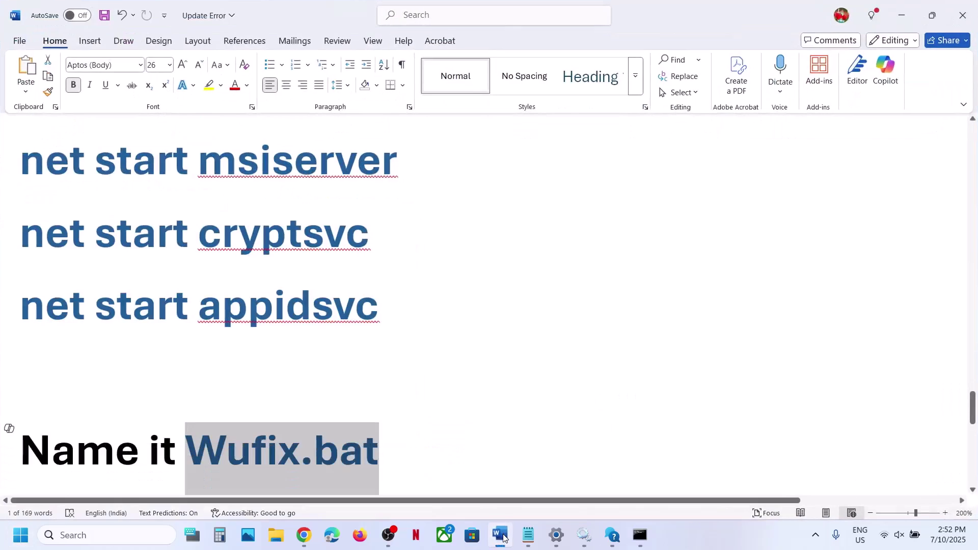
{"action": "scroll", "coordinate": [384, 357], "scroll_direction": "down", "scroll_amount": 6}
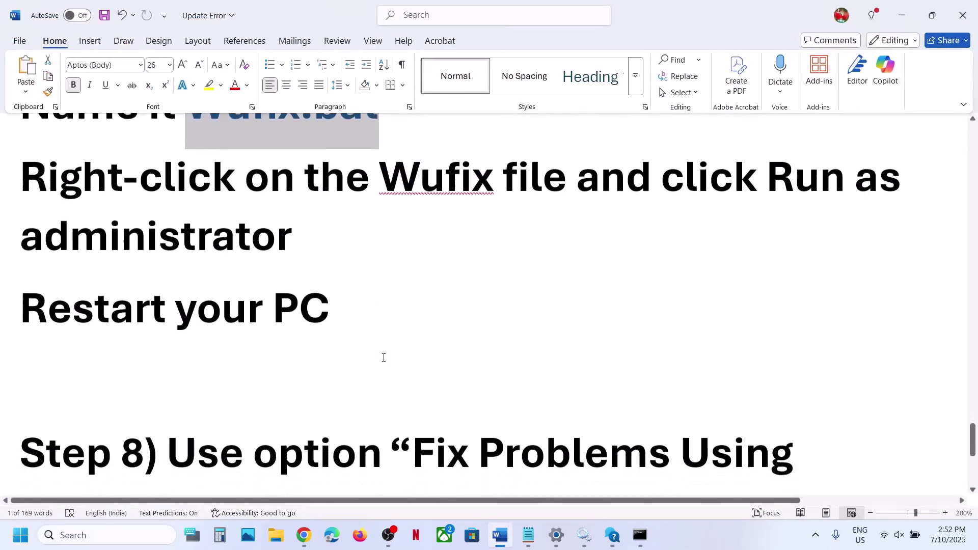
{"action": "scroll", "coordinate": [383, 357], "scroll_direction": "down", "scroll_amount": 3}
{"action": "left_click", "coordinate": [220, 301]}
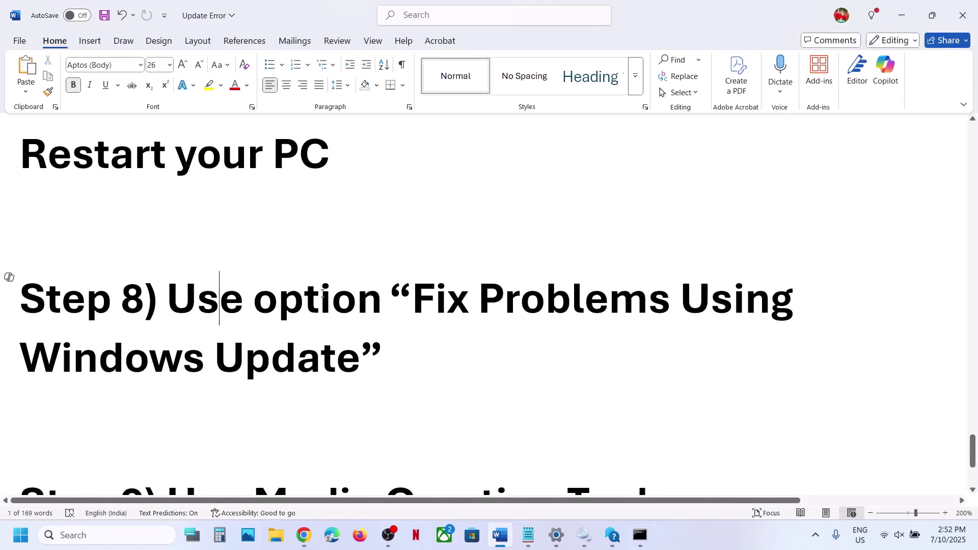
{"action": "left_click_drag", "start_coordinate": [426, 298], "coordinate": [360, 359]}
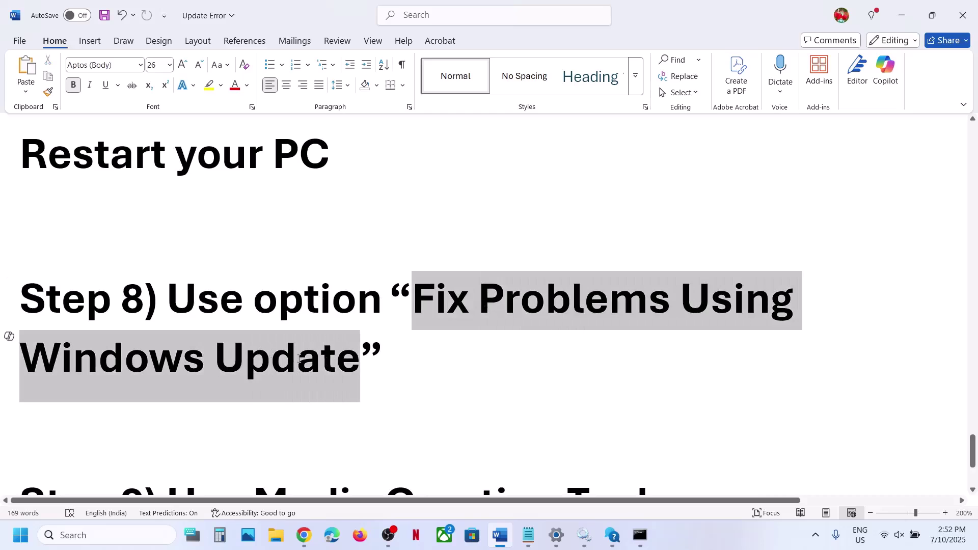
Navigate Settings from Windows Update through Advanced options to the Recovery page
{"action": "key", "text": "alt+Tab"}
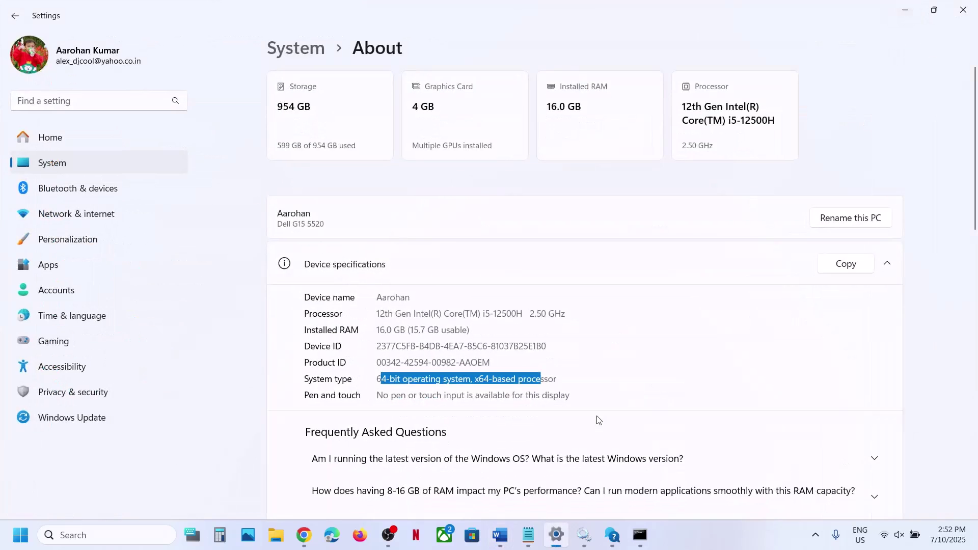
{"action": "left_click", "coordinate": [99, 418]}
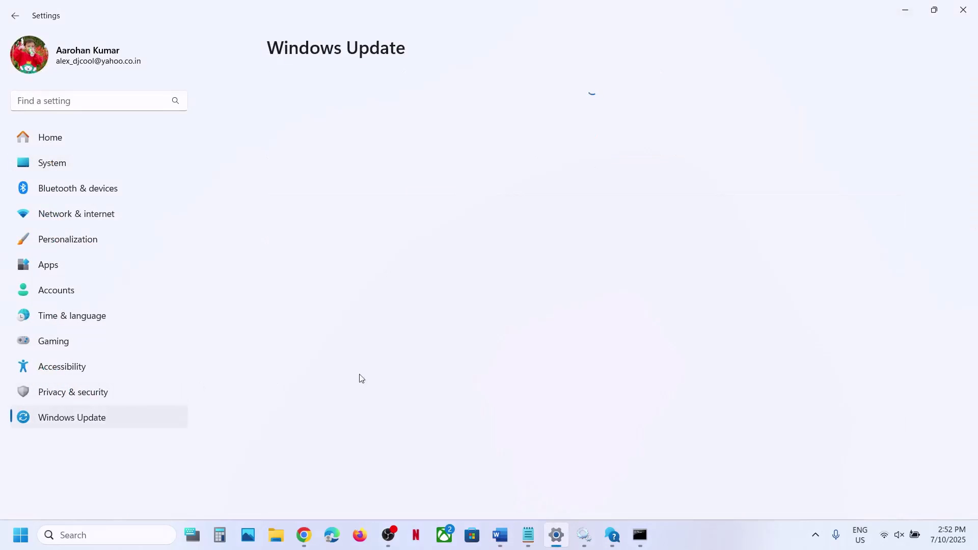
{"action": "scroll", "coordinate": [469, 382], "scroll_direction": "down", "scroll_amount": 2}
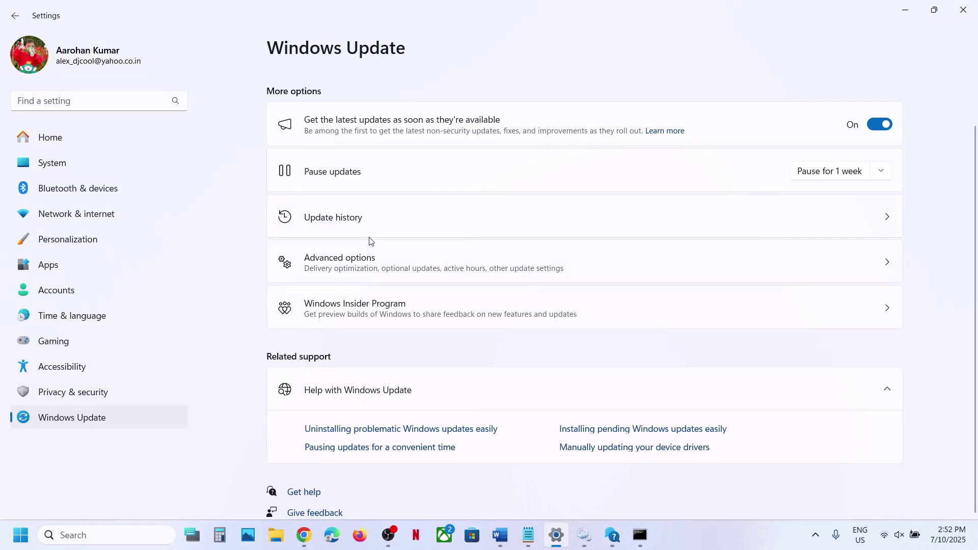
{"action": "left_click", "coordinate": [394, 270]}
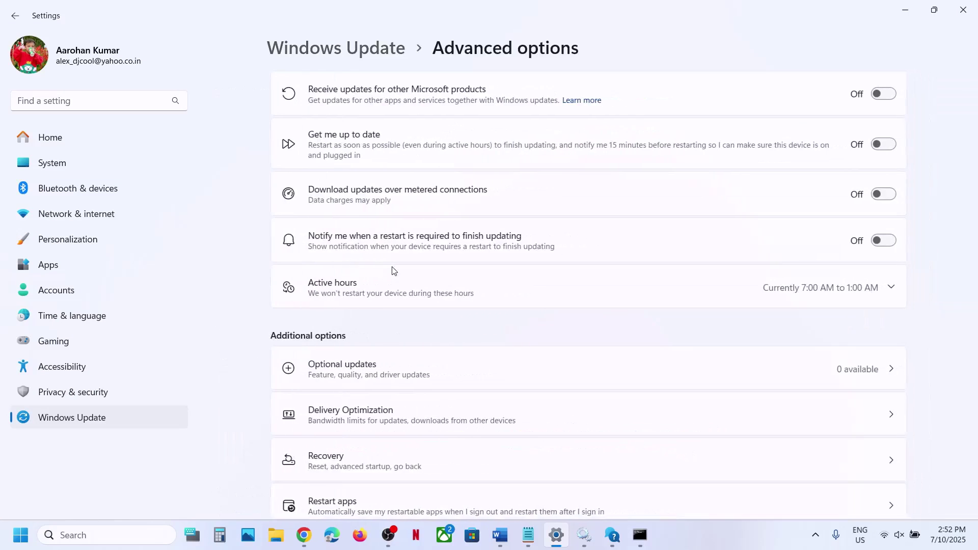
{"action": "scroll", "coordinate": [393, 270], "scroll_direction": "down", "scroll_amount": 3}
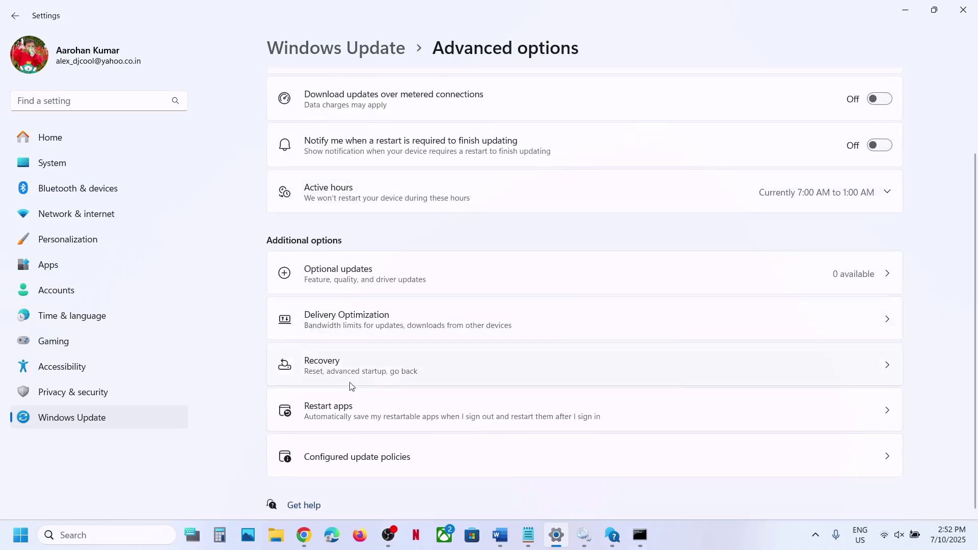
{"action": "left_click", "coordinate": [395, 377]}
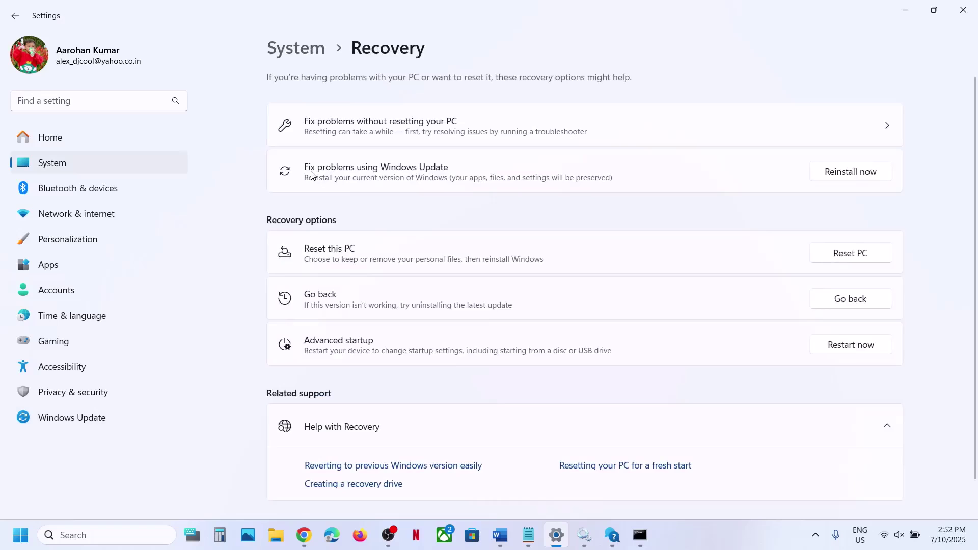